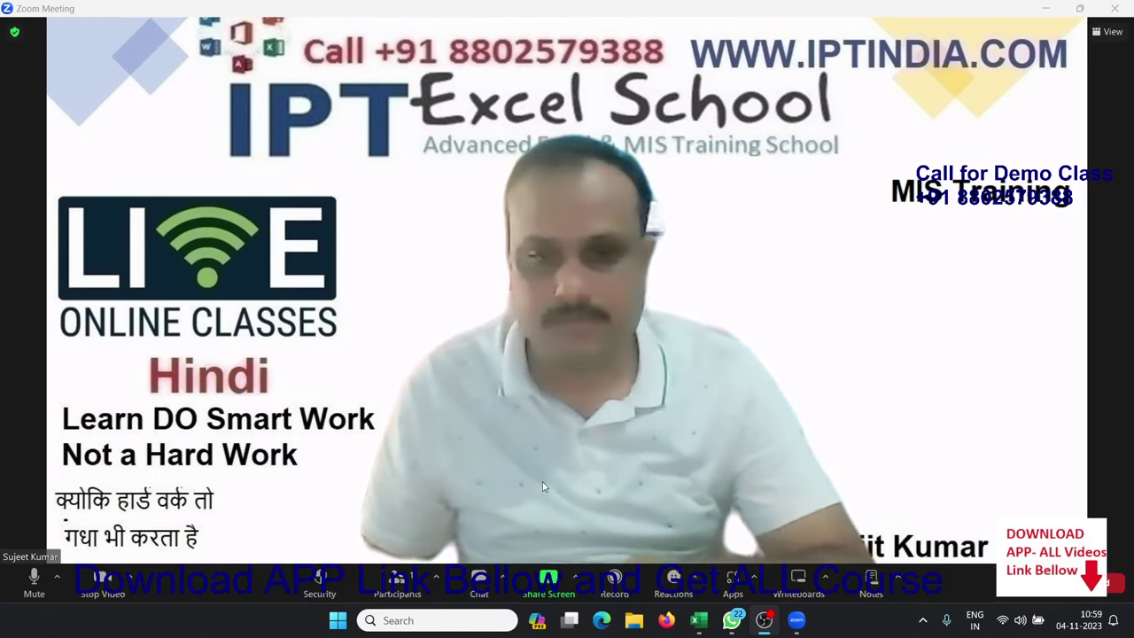
Step: Start recording the Zoom meeting and share Screen 1 showing the Excel workbook
left_click(615, 583)
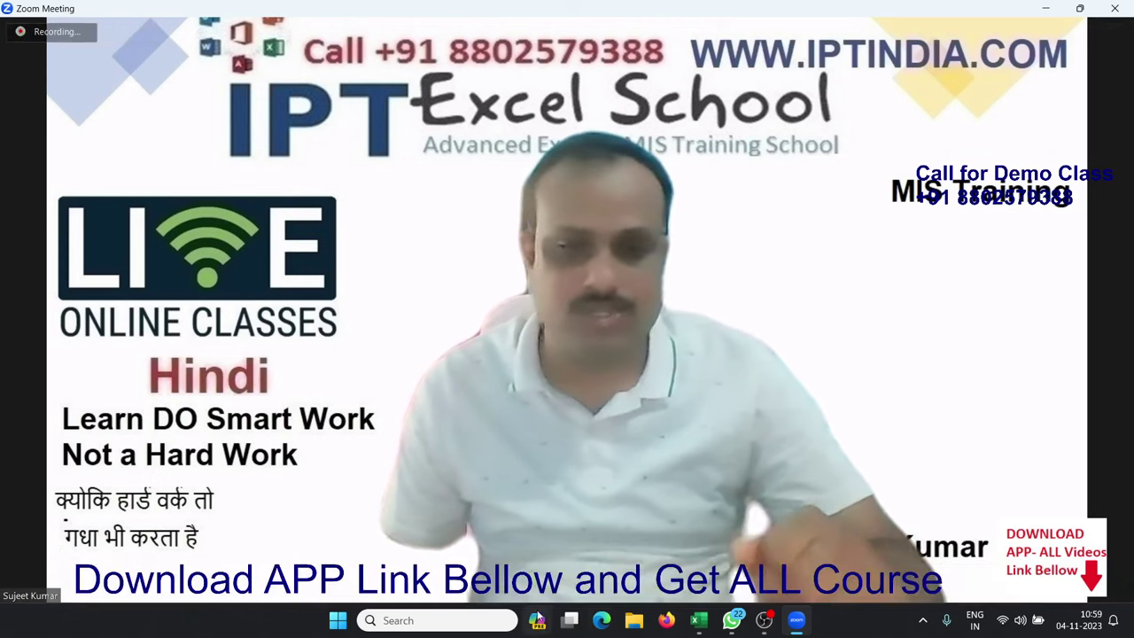
left_click(528, 581)
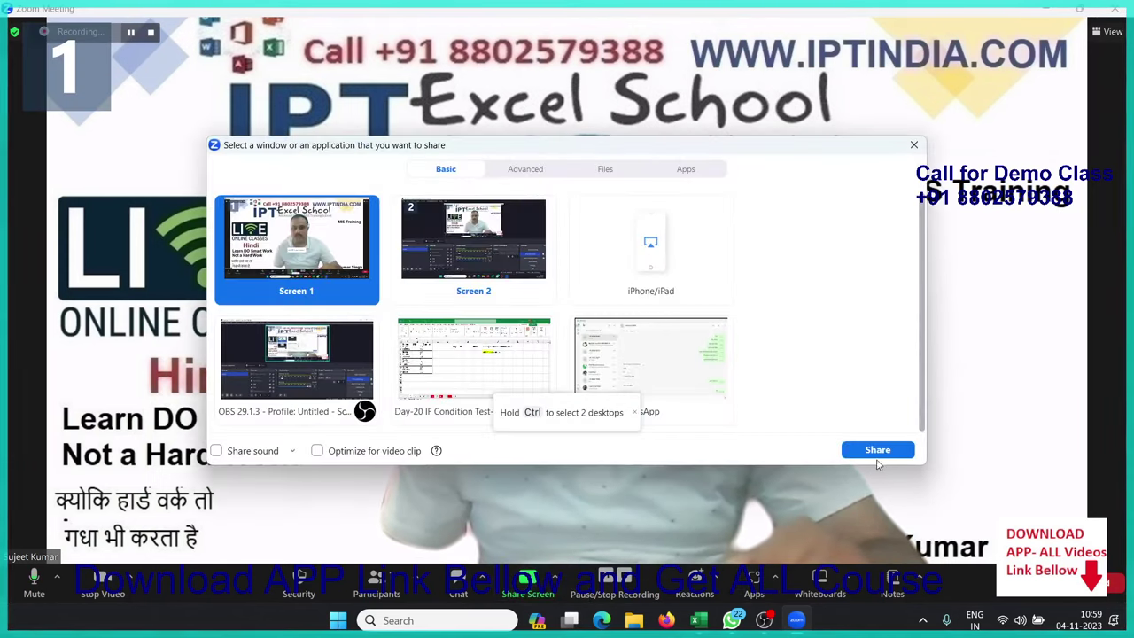
left_click(877, 449)
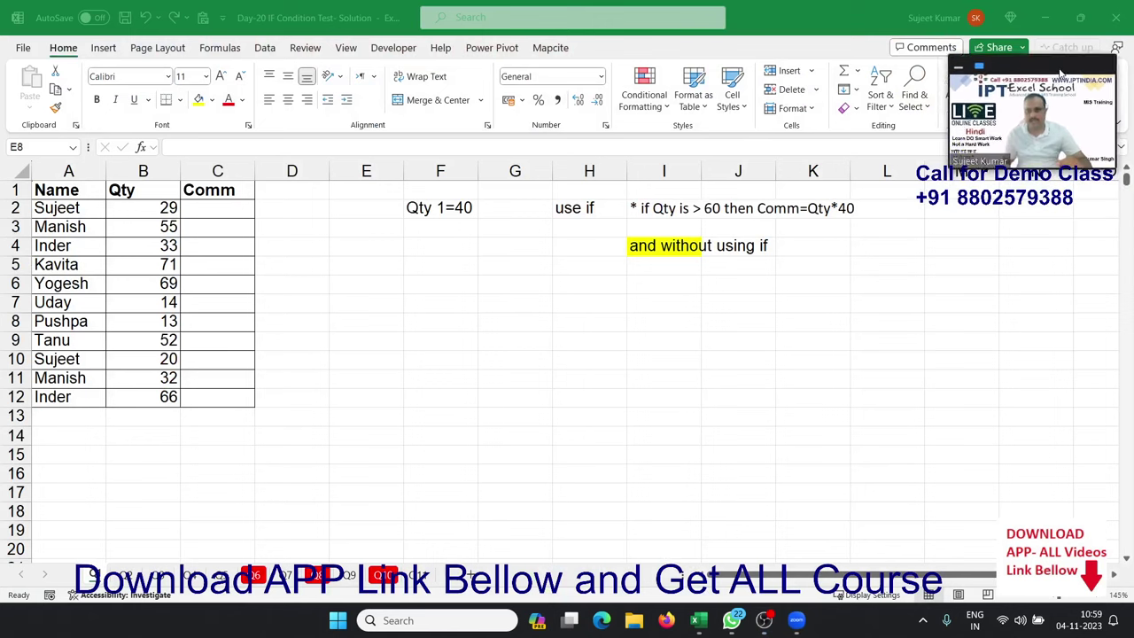
Step: Move the presenter video off the sheet and show Excel's Developer ribbon
left_click_drag(1060, 104, 1071, 33)
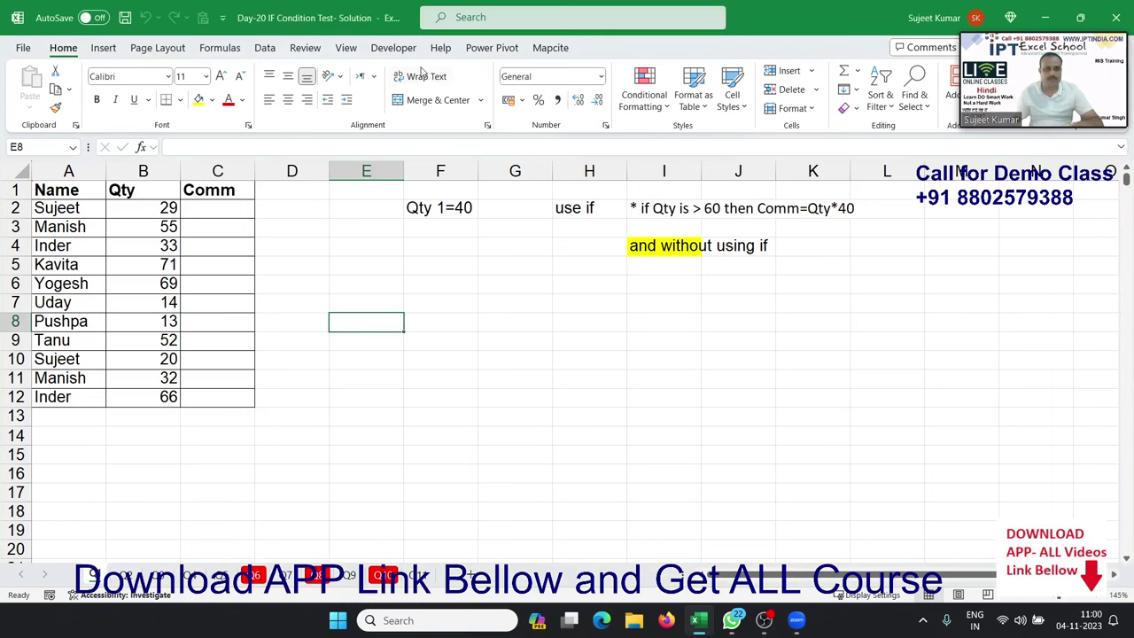
left_click(379, 52)
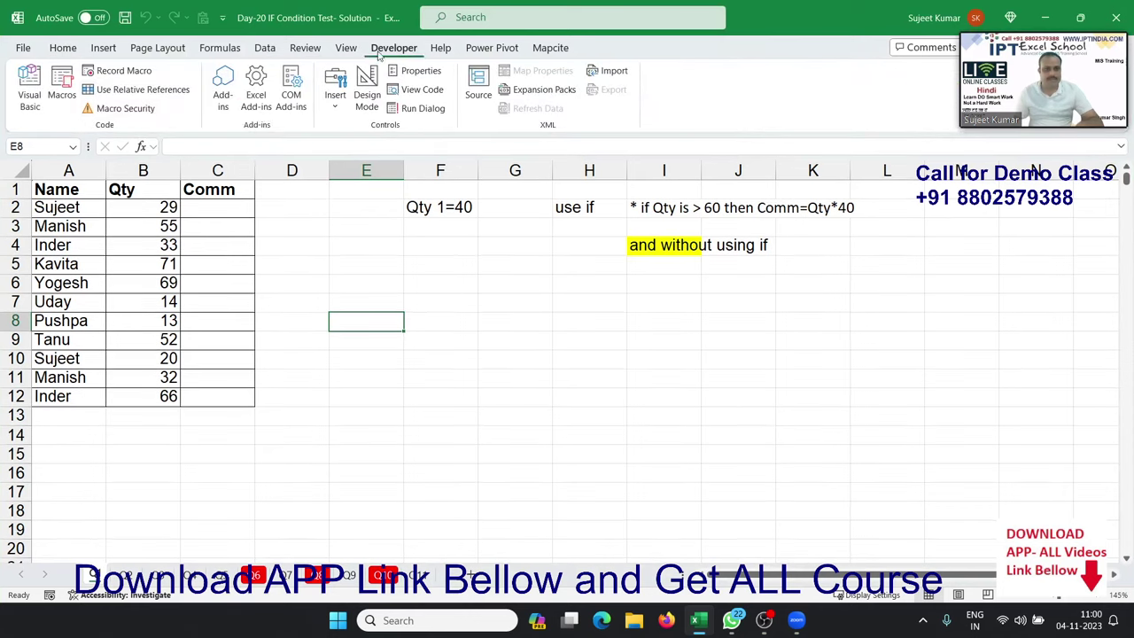
Step: Open the Visual Basic editor snapped to the left half, with Excel on the right
left_click(29, 99)
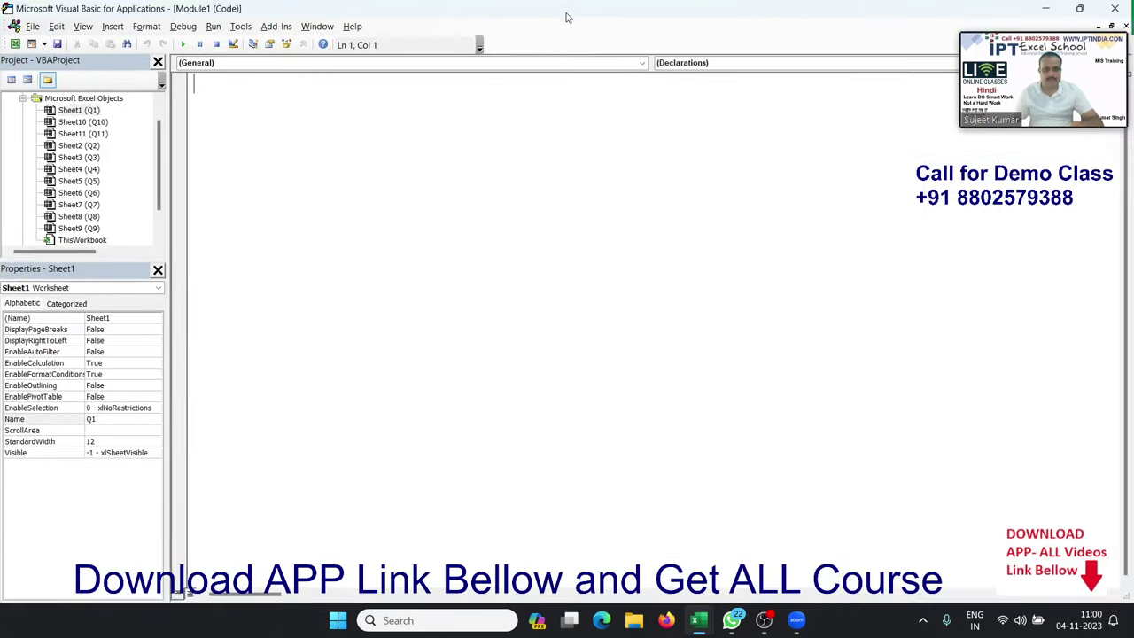
mouse_move(1080, 9)
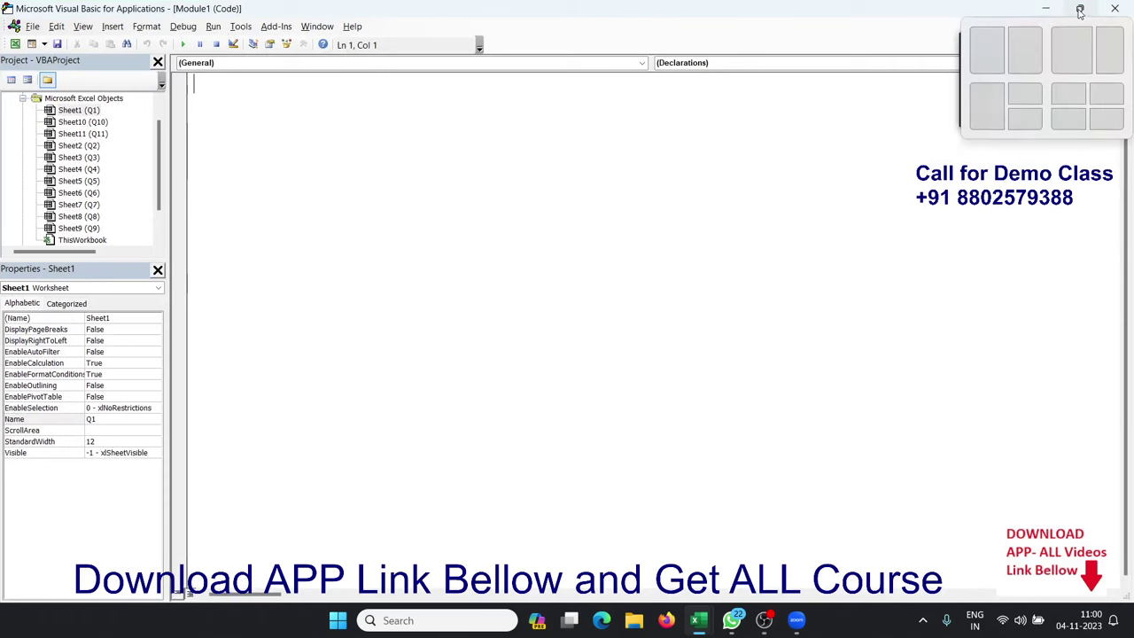
left_click(992, 46)
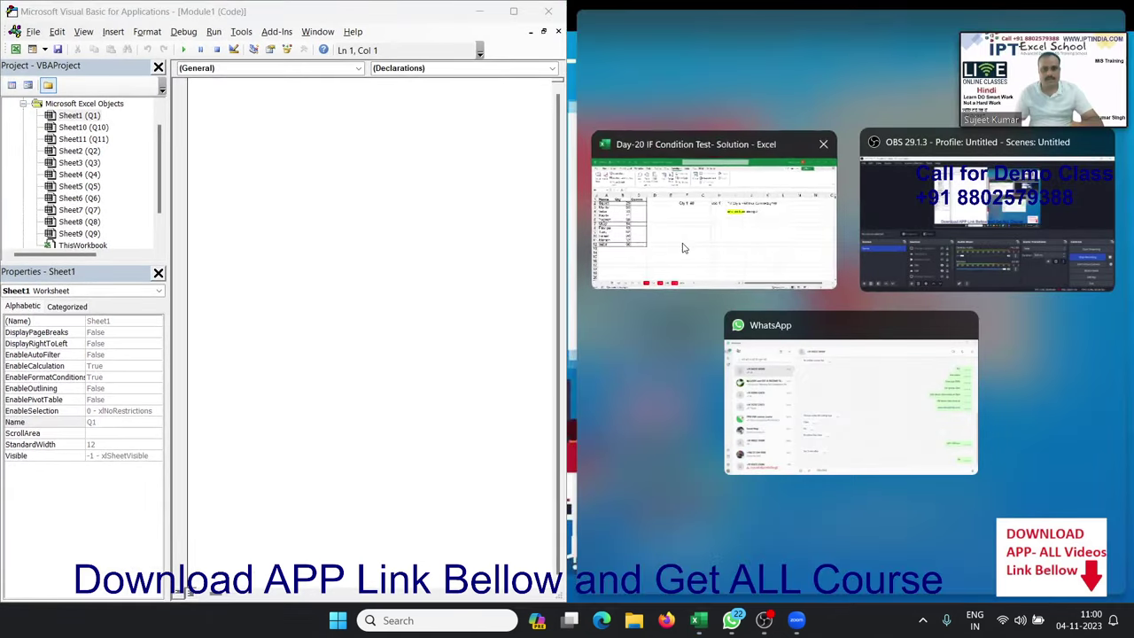
left_click(682, 248)
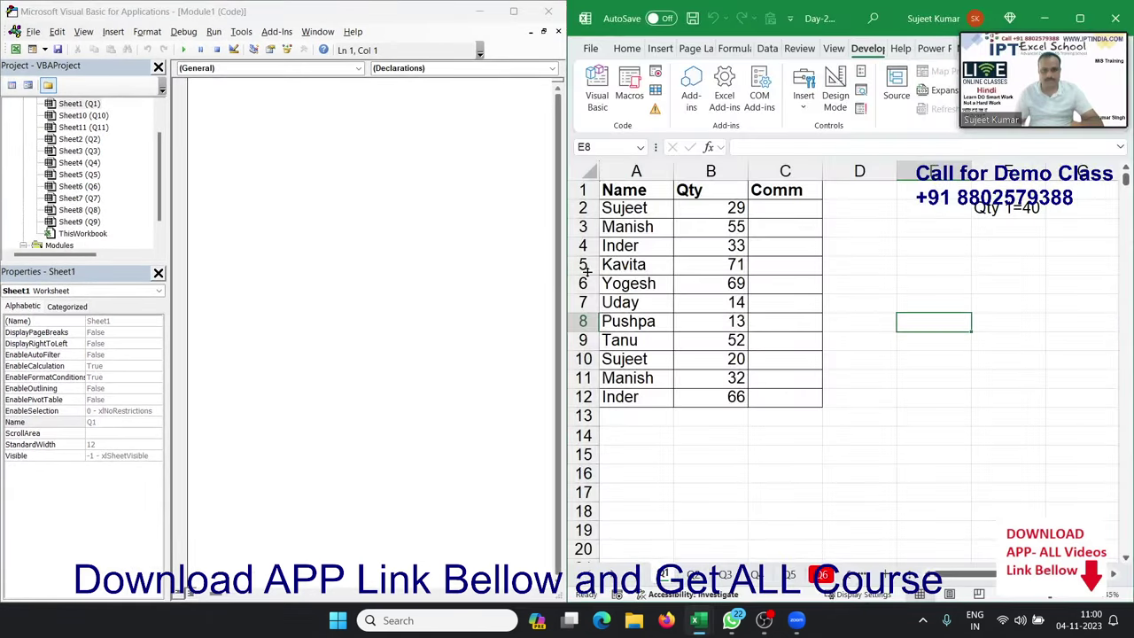
Step: Select cell C3 in the Comm column and scroll the sheet horizontally
left_click(784, 227)
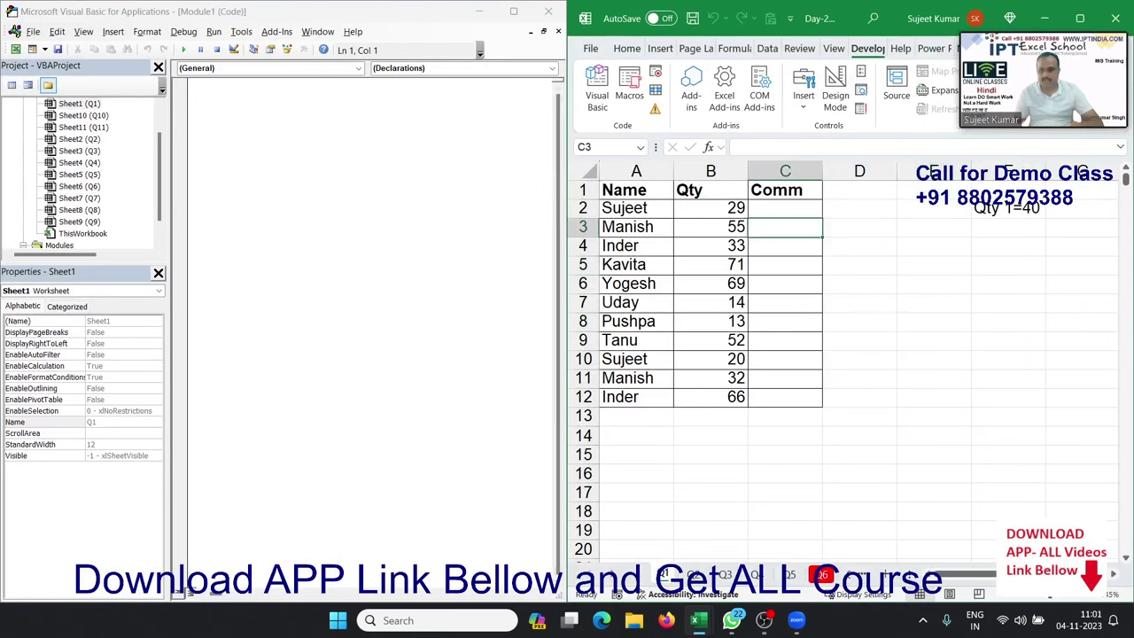
scroll(851, 354, "right", 1)
scroll(850, 354, "left", 1)
scroll(850, 354, "right", 5)
scroll(851, 355, "right", 1)
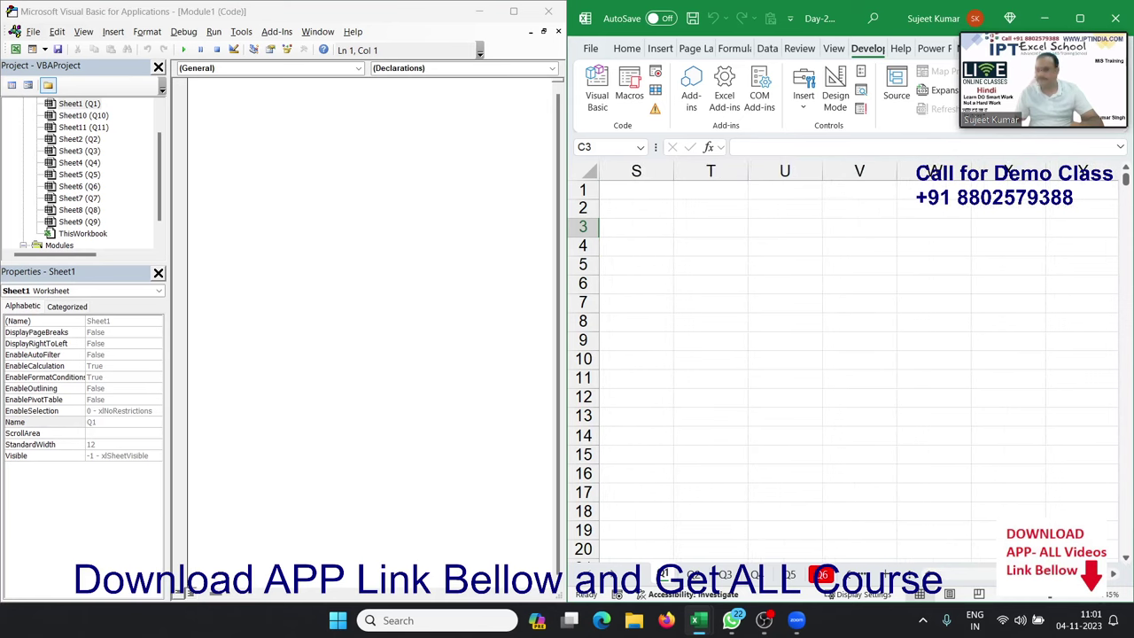
scroll(850, 354, "left", 1)
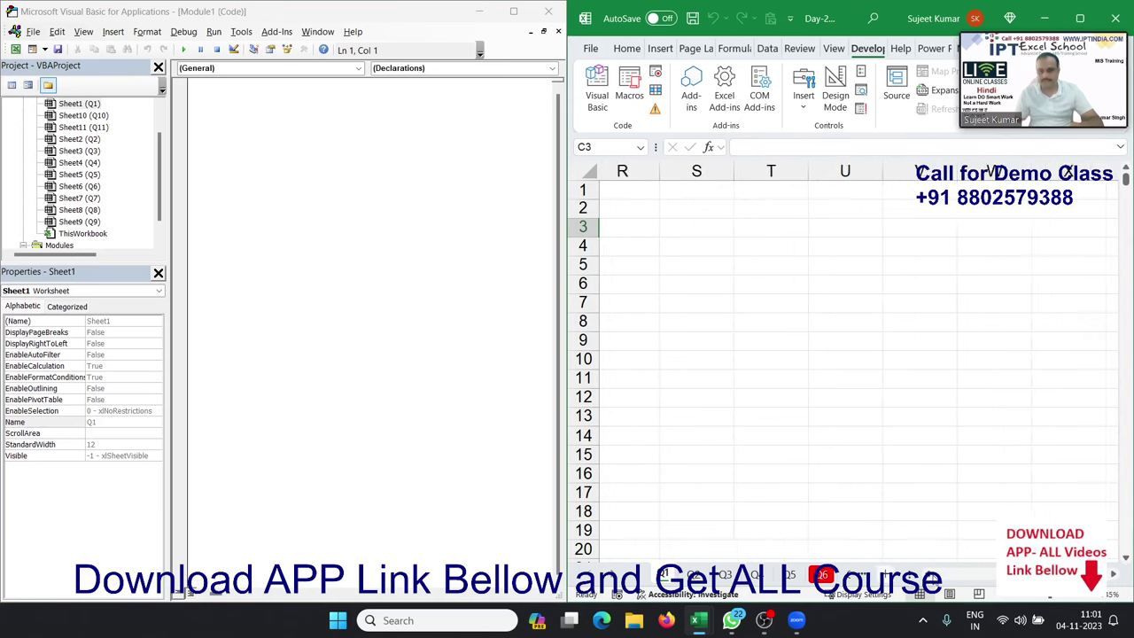
scroll(850, 354, "left", 2)
scroll(850, 354, "left", 3)
scroll(850, 354, "left", 2)
scroll(851, 354, "left", 1)
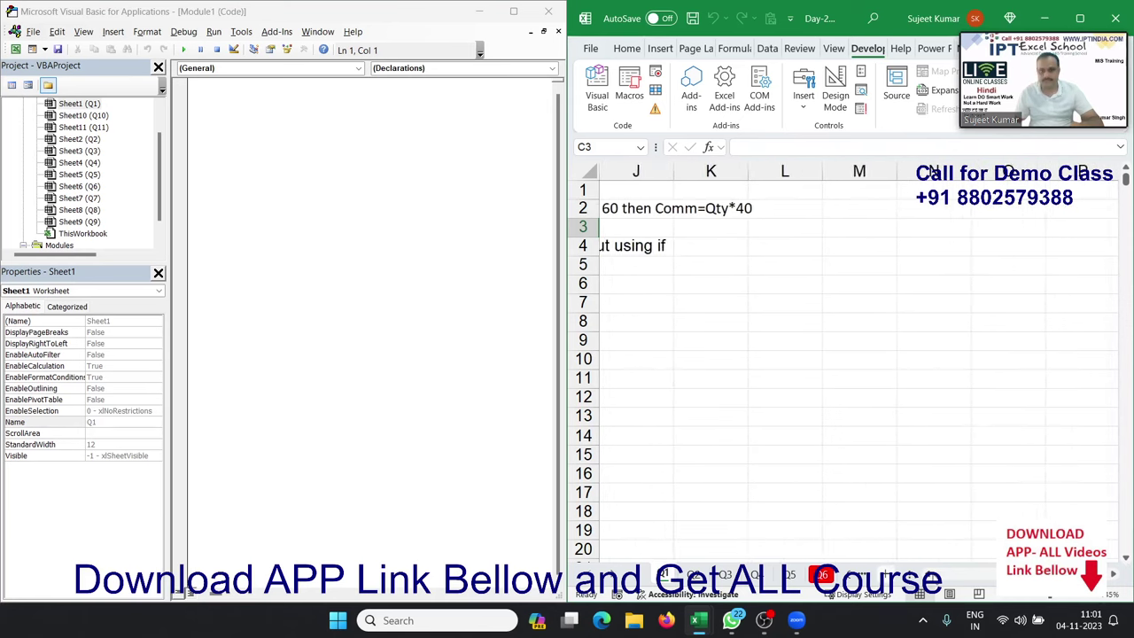
scroll(851, 354, "left", 1)
scroll(850, 354, "left", 2)
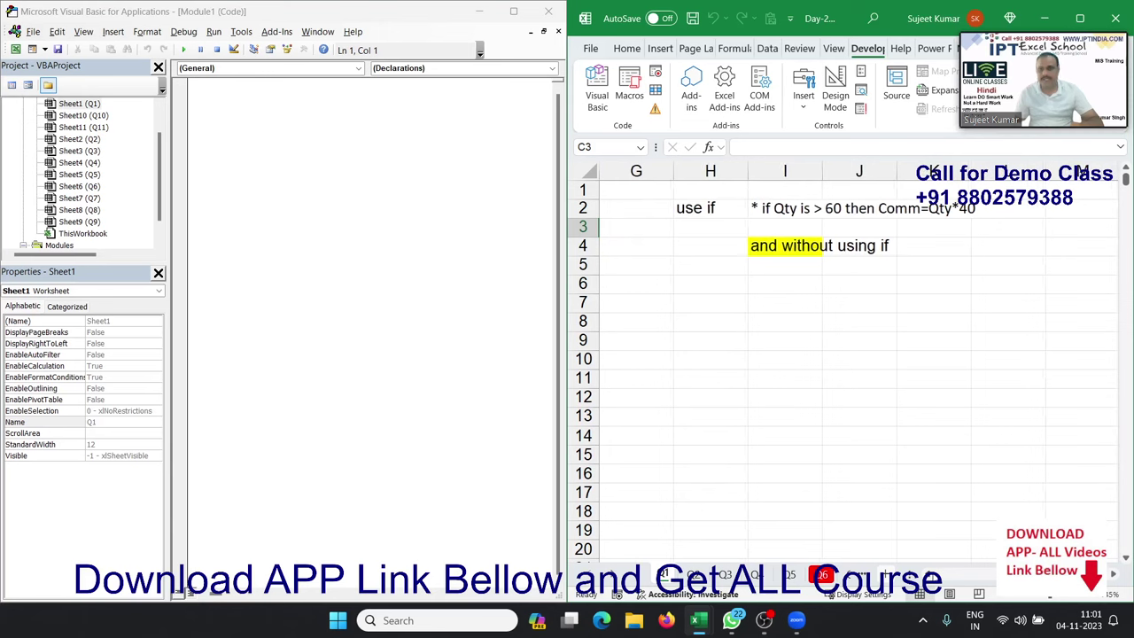
scroll(850, 355, "left", 2)
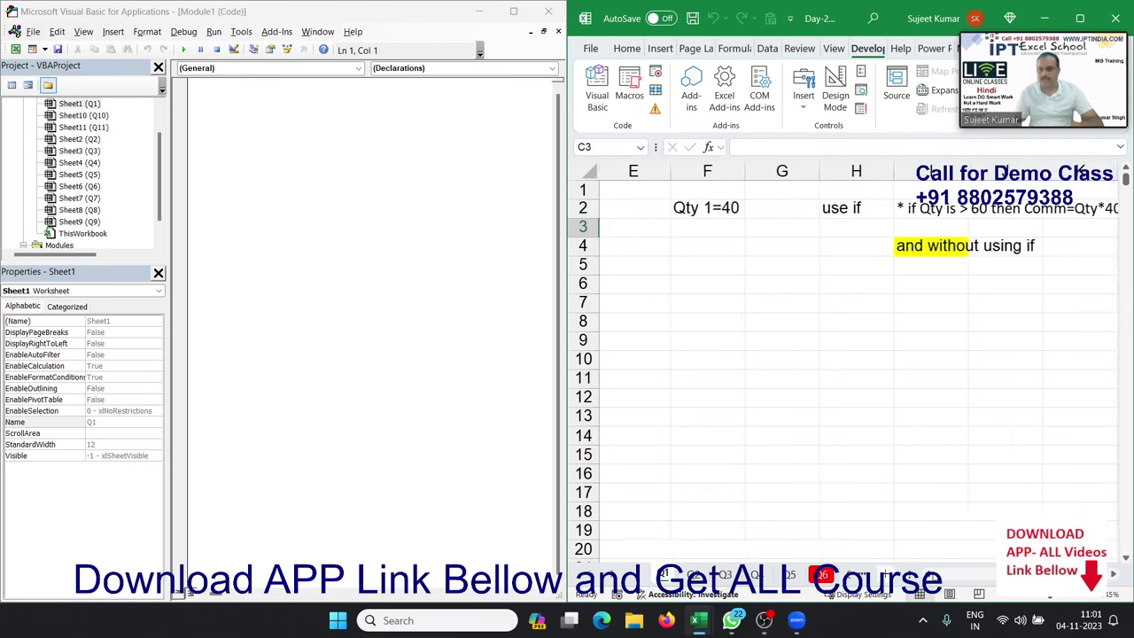
scroll(850, 354, "left", 1)
scroll(851, 354, "left", 2)
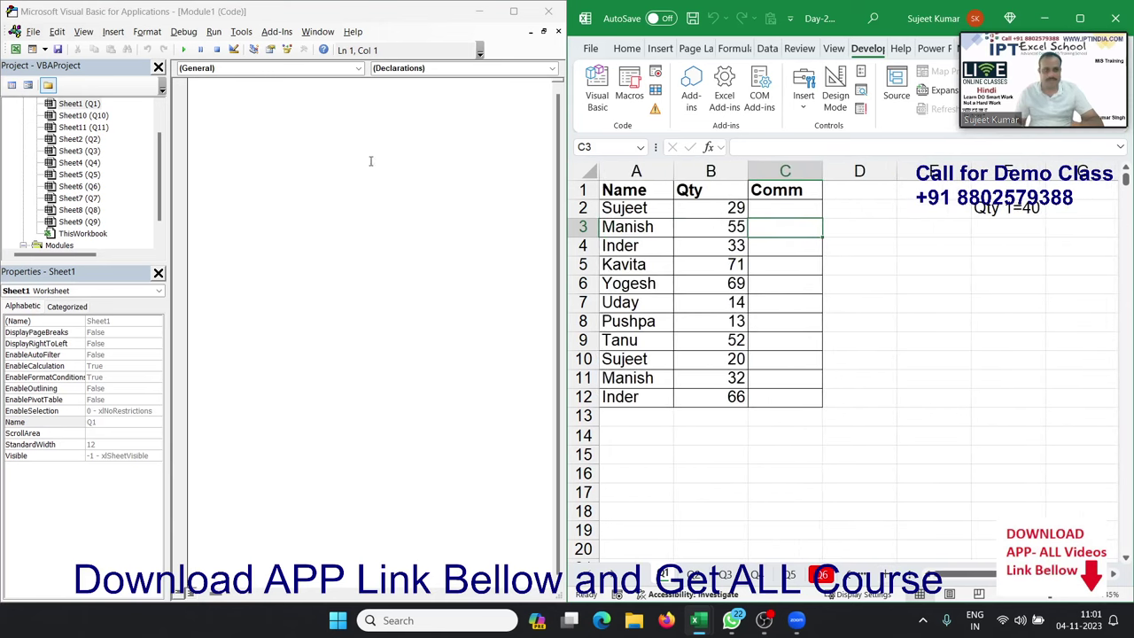
Step: Insert Module1 and create an empty Sub Q_1() macro with End Sub
key("alt+i")
key("m")
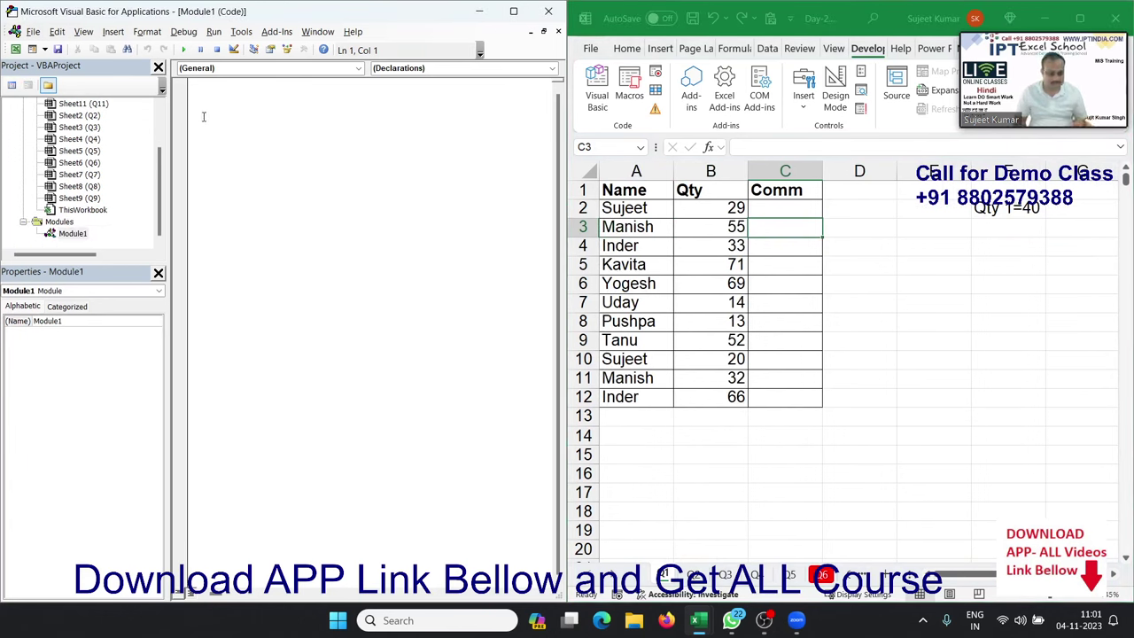
type("sub")
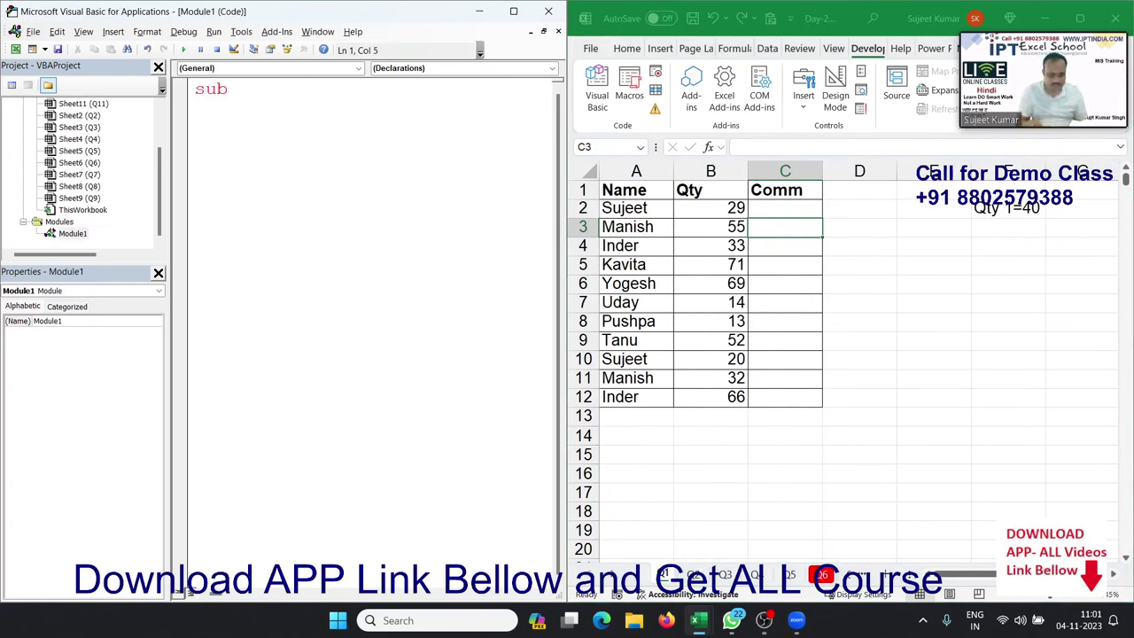
type("Q_1")
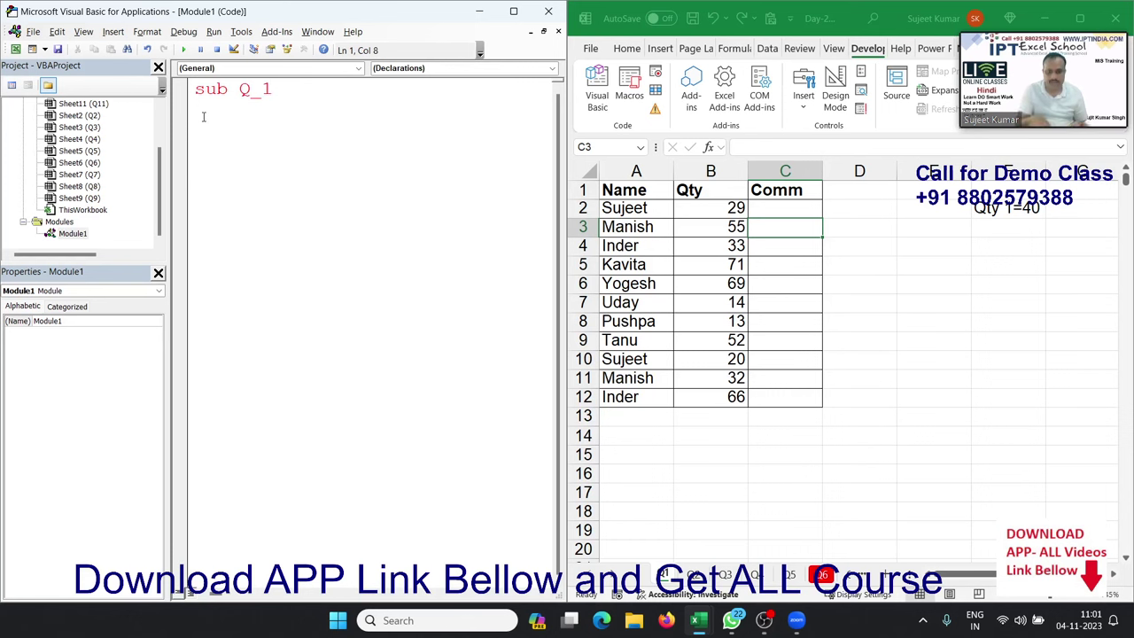
type("()")
key("Return")
key("Return")
key("Return")
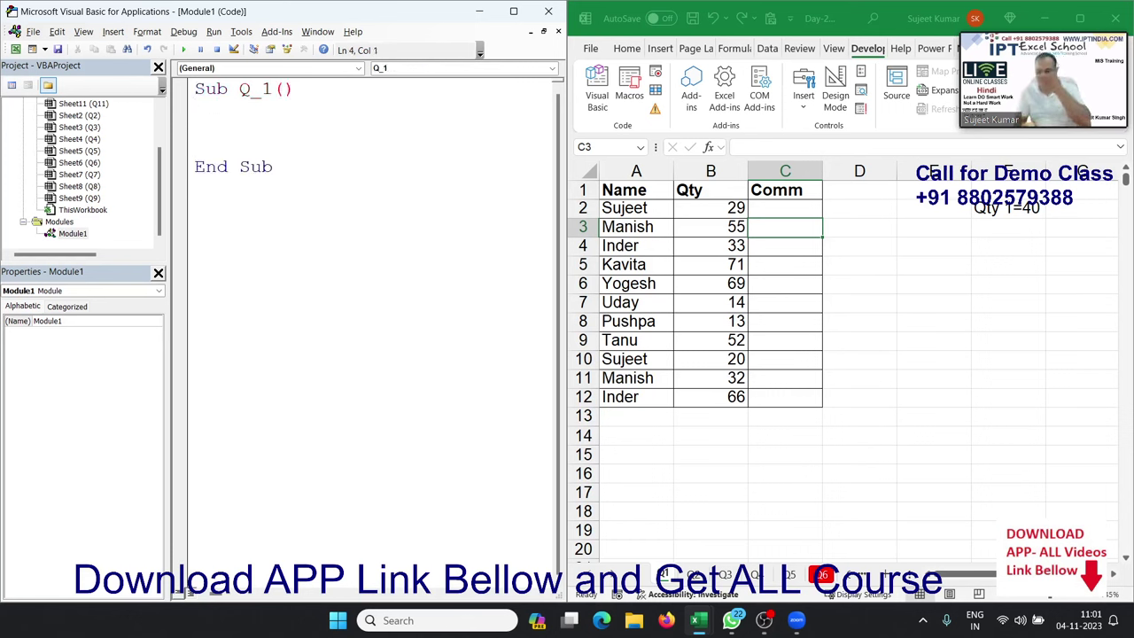
key("Return")
Step: Add a For i = 2 To 12 … Next loop inside Q_1
key("Up")
key("Up")
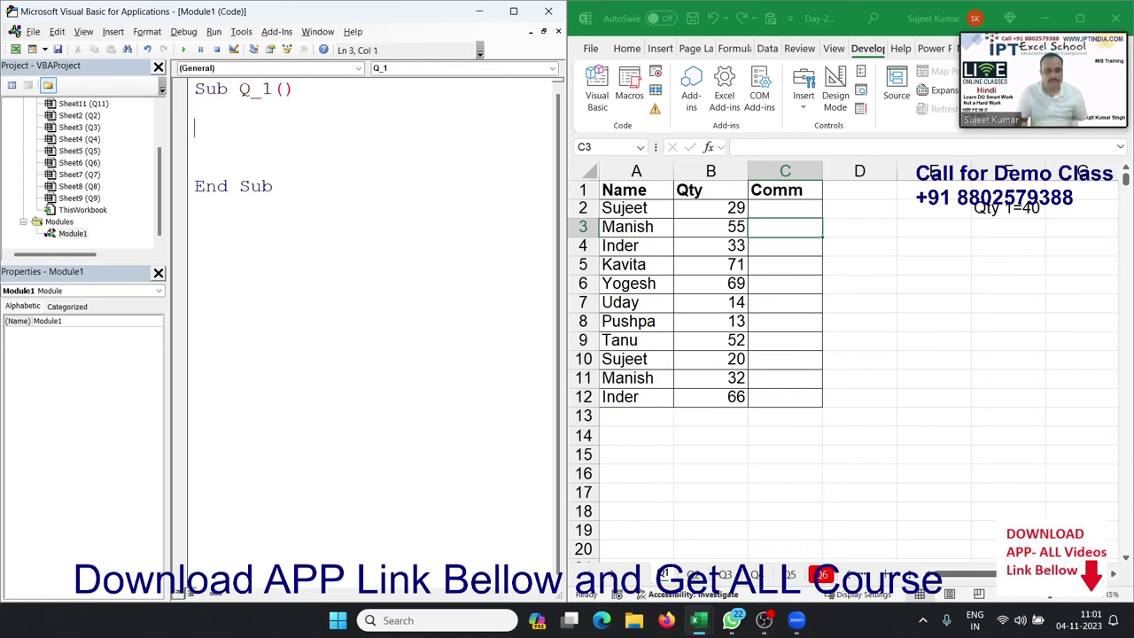
type("for i ")
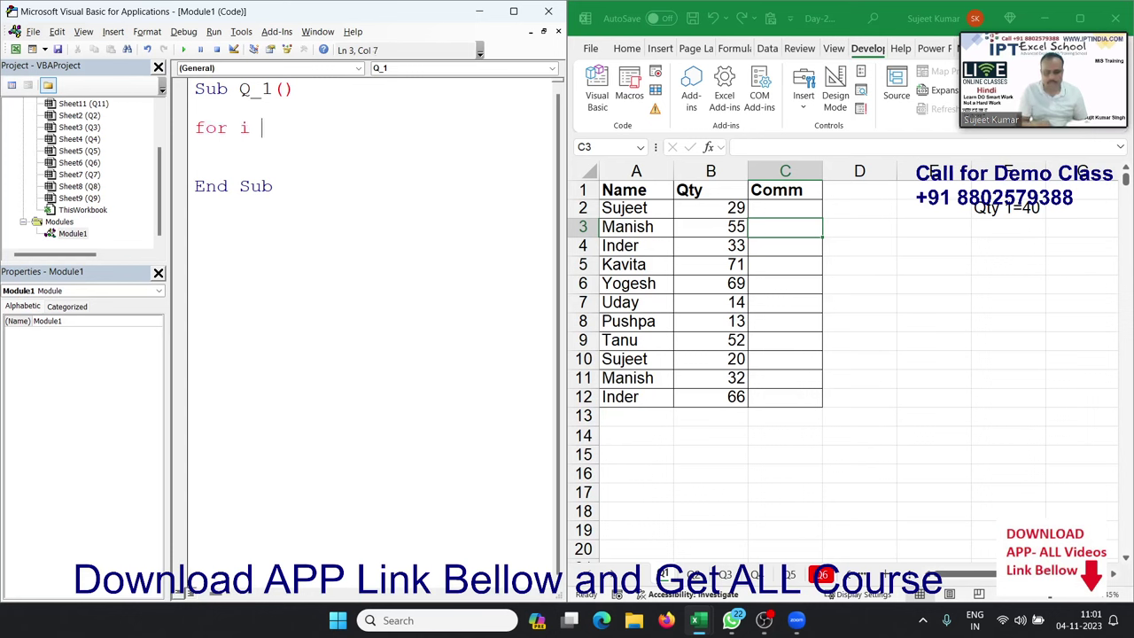
type("= 2 ")
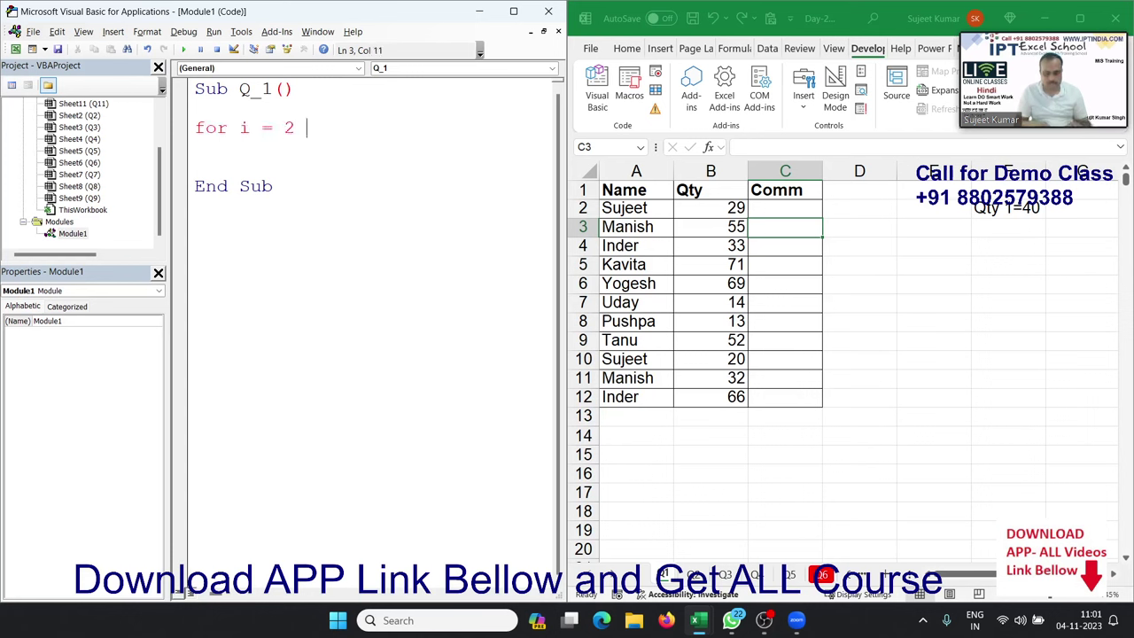
type("t")
type(" 12")
key("Return")
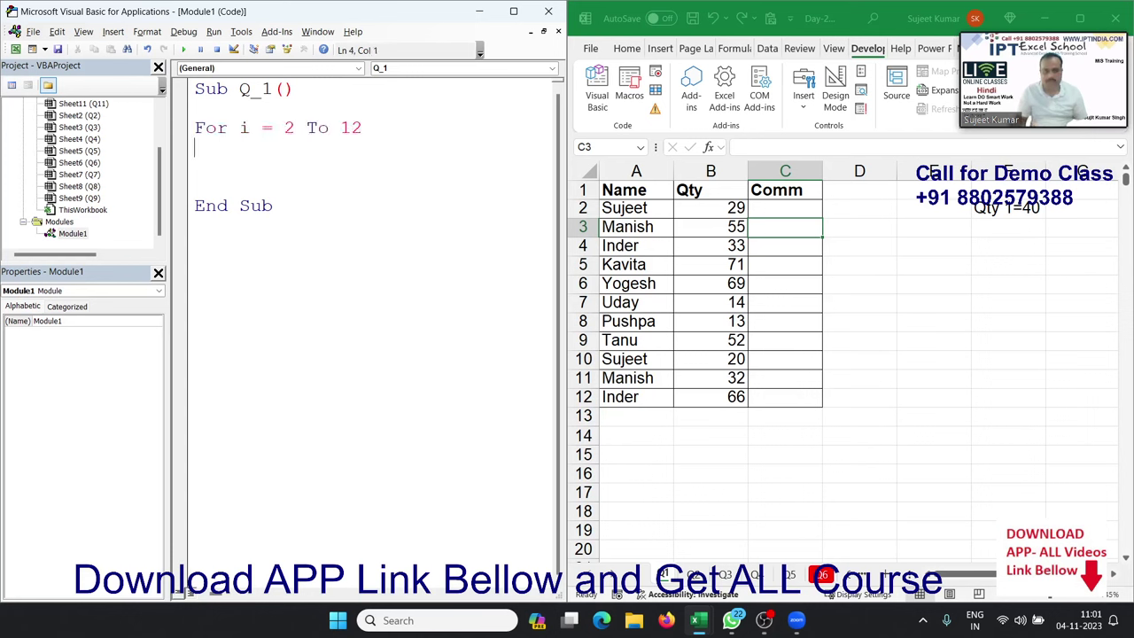
key("Return")
key("Return")
type("next")
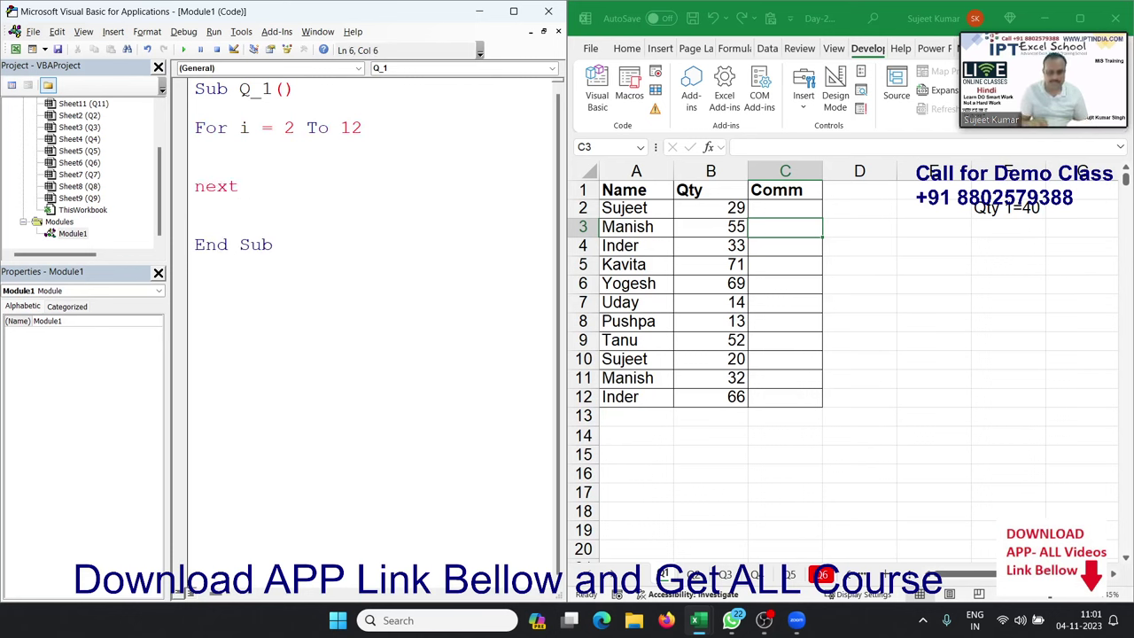
key("Up")
key("Return")
key("Return")
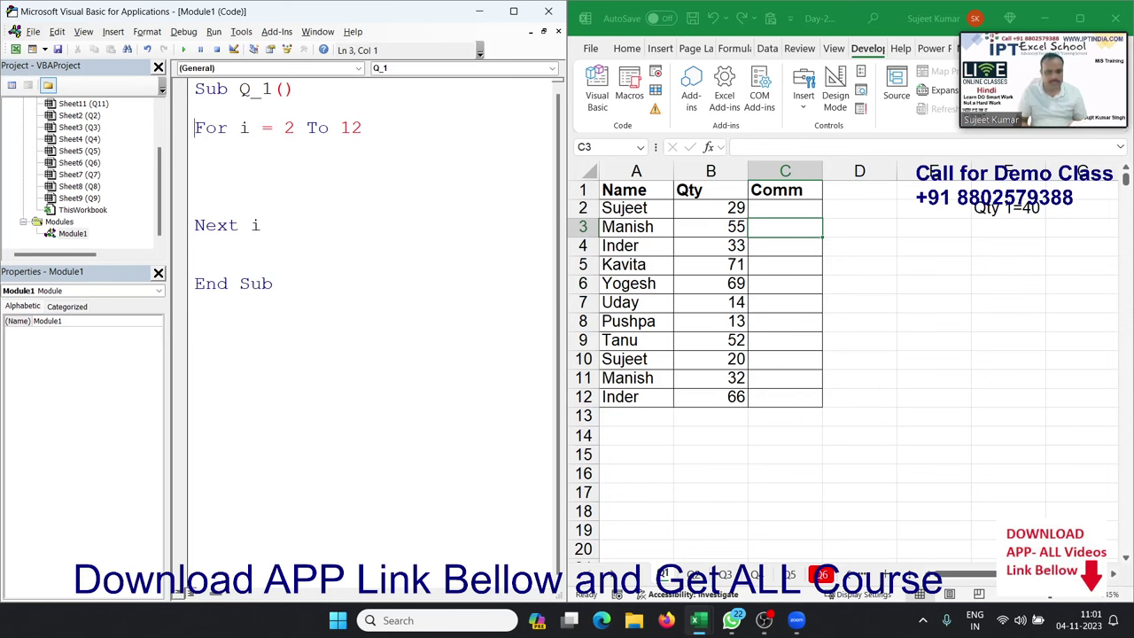
Step: Declare q and c as Long variables above the loop
key("Return")
key("Up")
type("di")
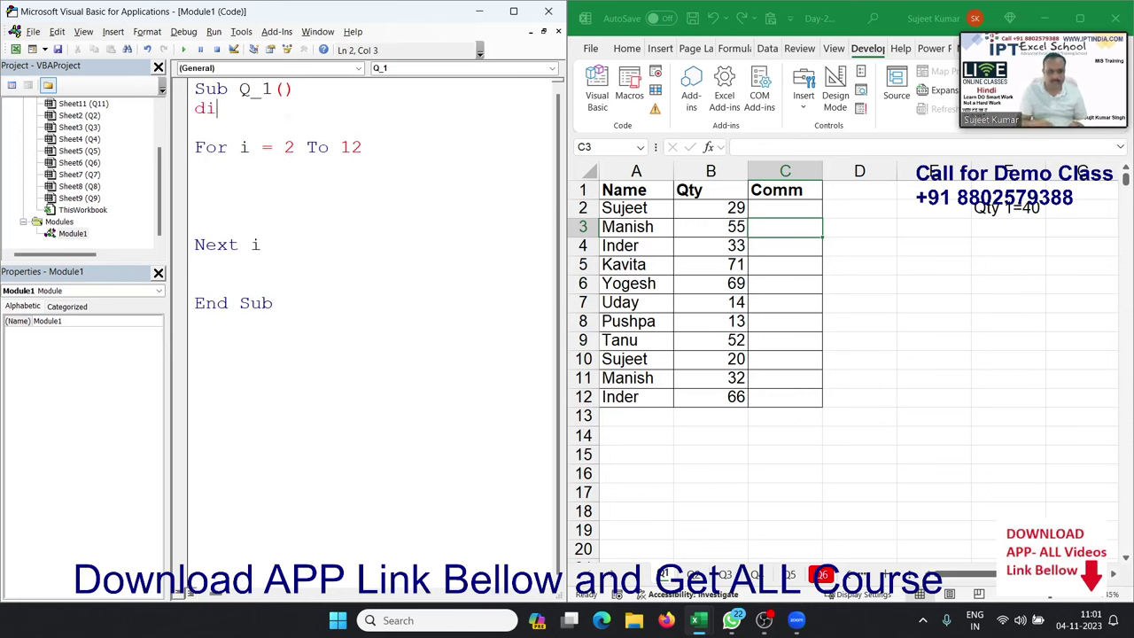
type("m q as ")
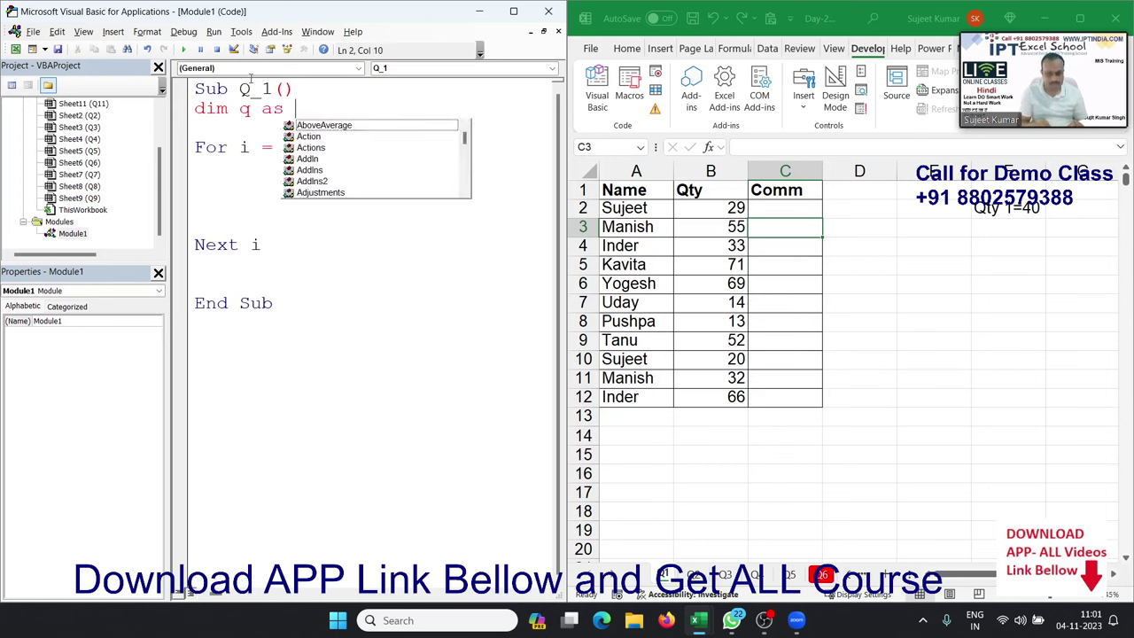
type("lo")
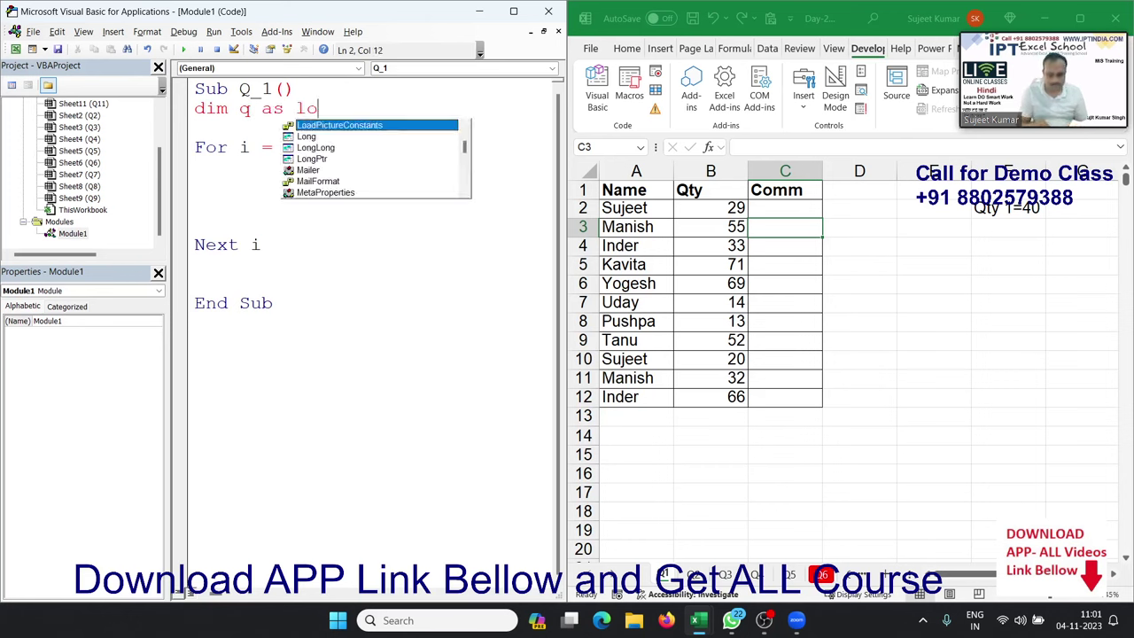
type("ng")
key("Return")
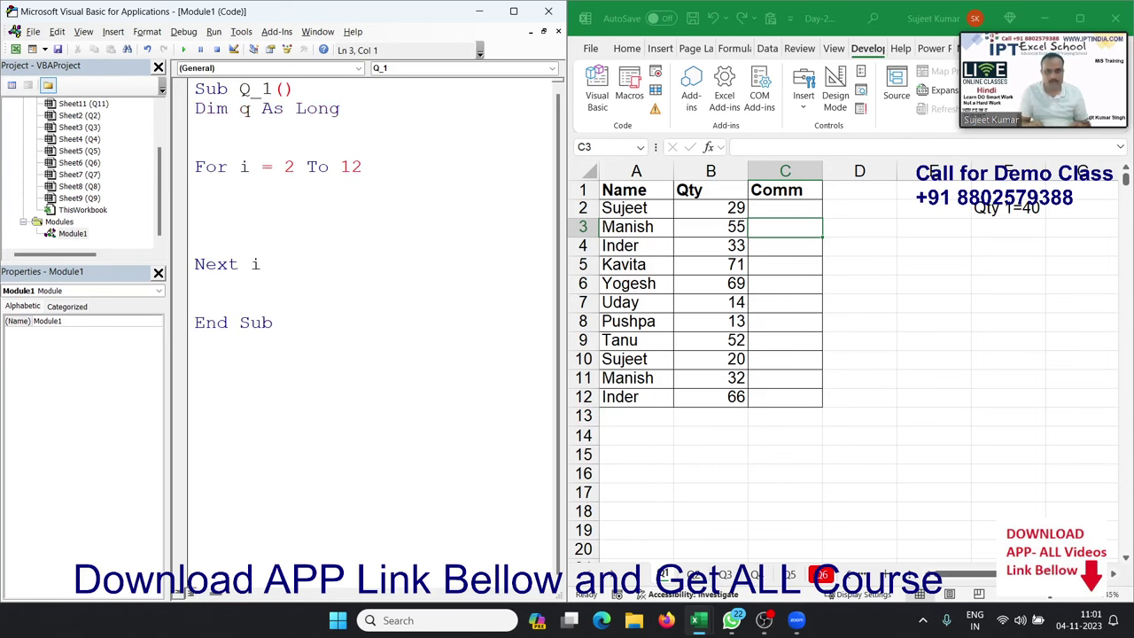
type("dim")
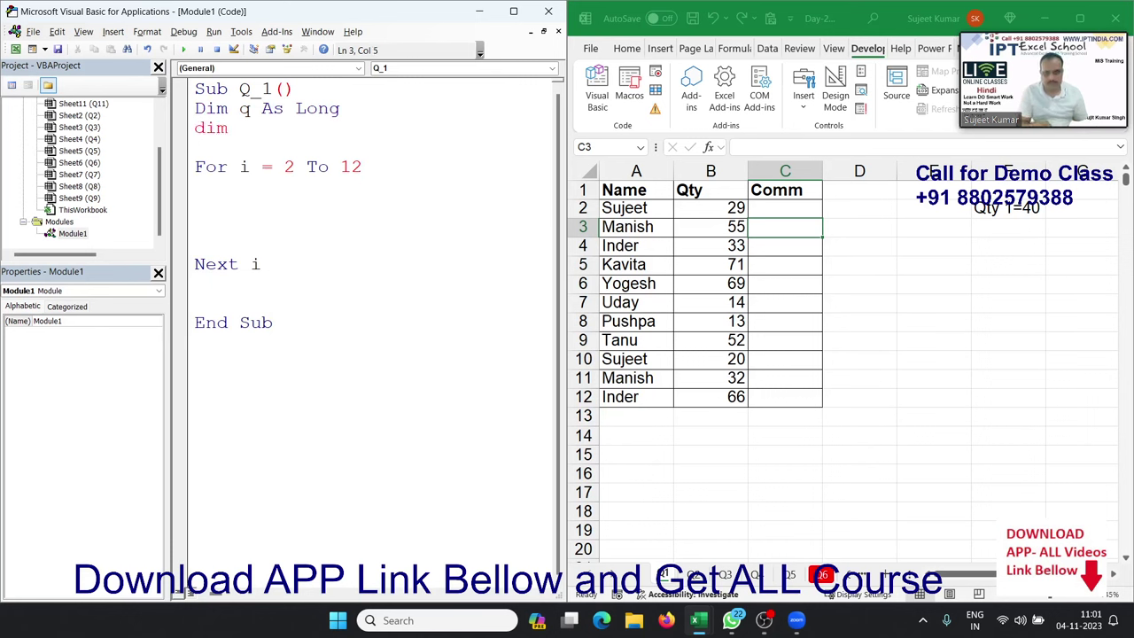
type(" c as lon")
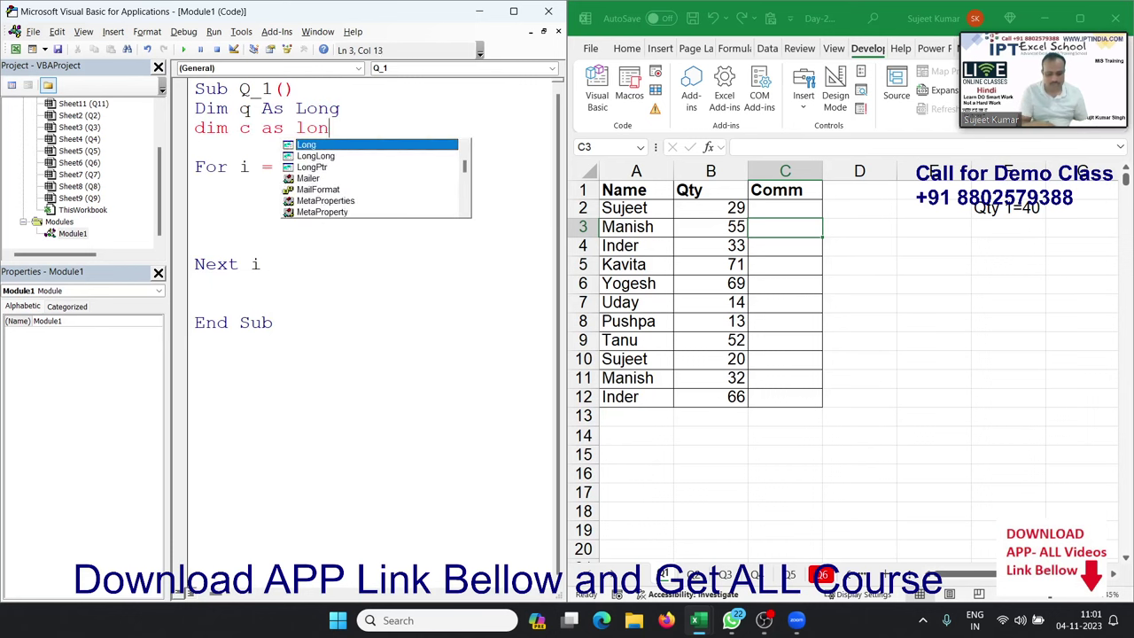
type("g")
key("Down")
key("Down")
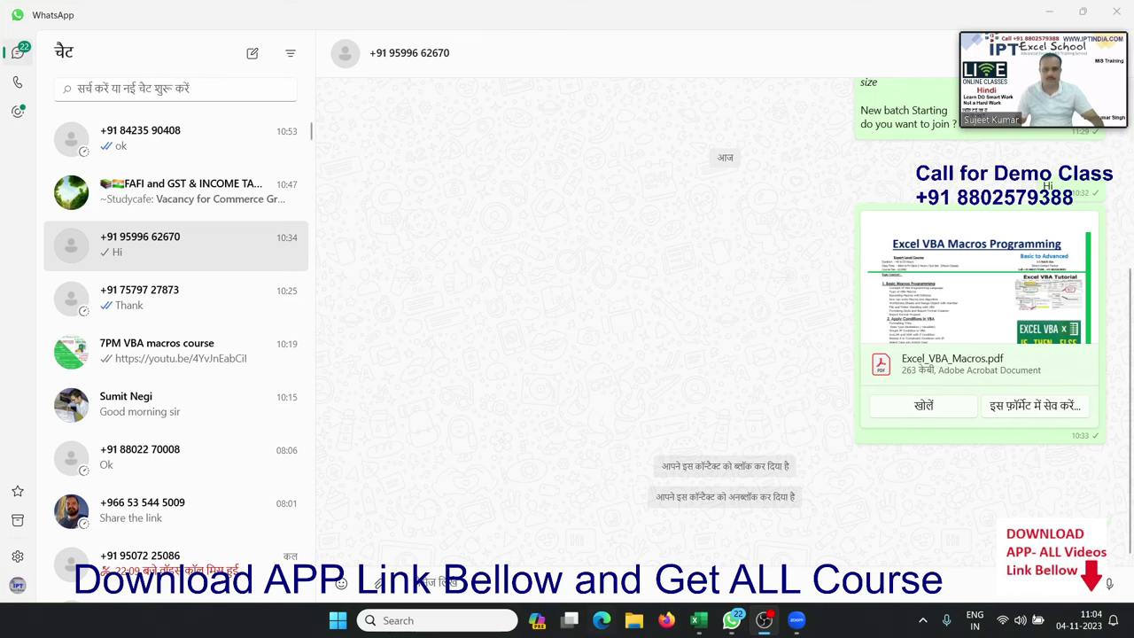
mouse_move(698, 620)
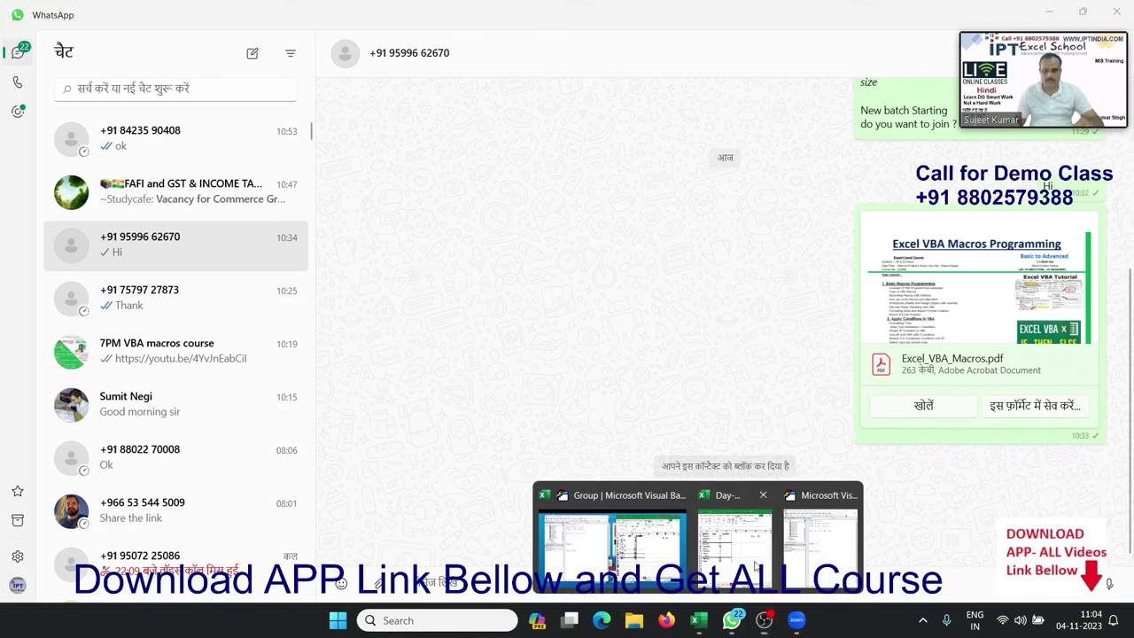
Step: Bring the Excel workbook, then the VBA editor, back in front of WhatsApp
left_click(755, 563)
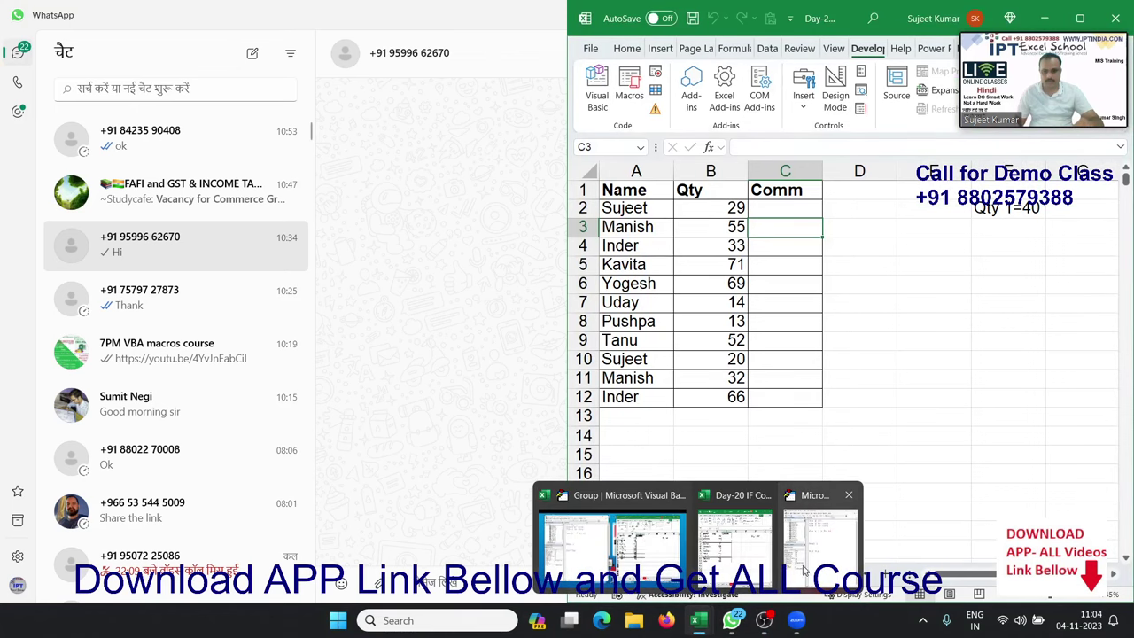
left_click(632, 570)
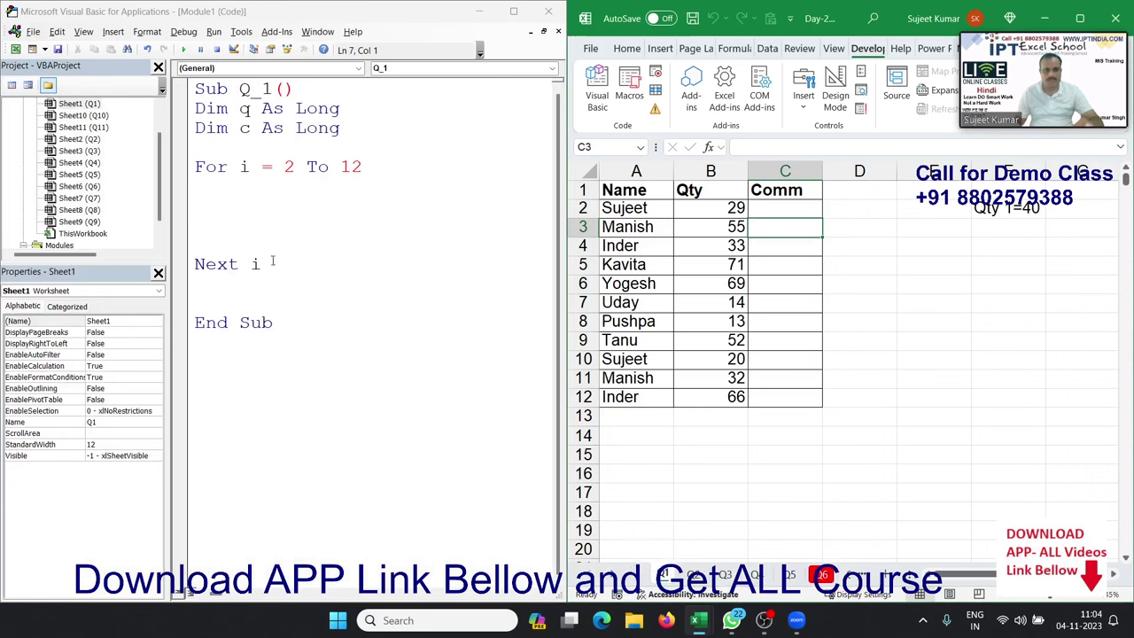
Step: Inside the loop, read each row's Qty with q = Cells(i, 2).Value
left_click(219, 177)
key("Return")
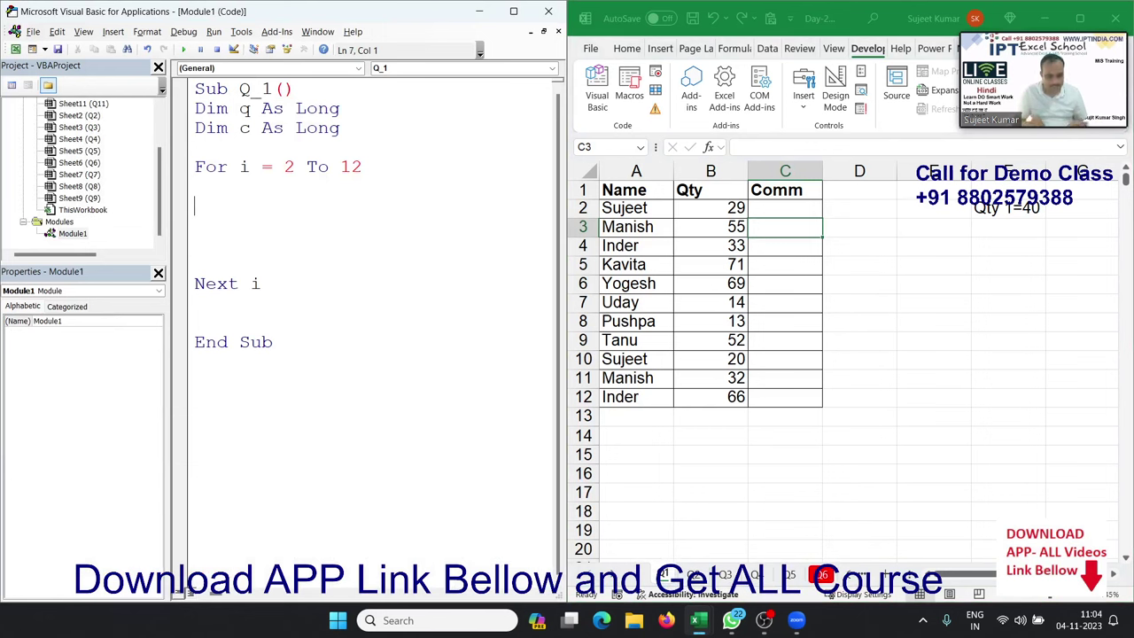
type("q=cell")
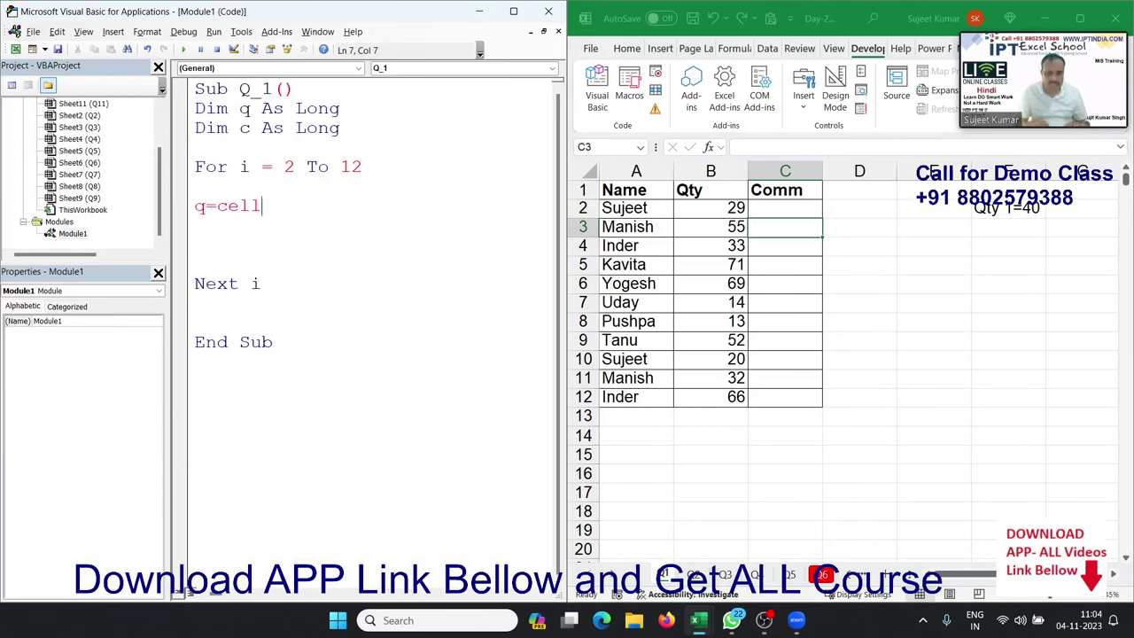
type("s(i,2")
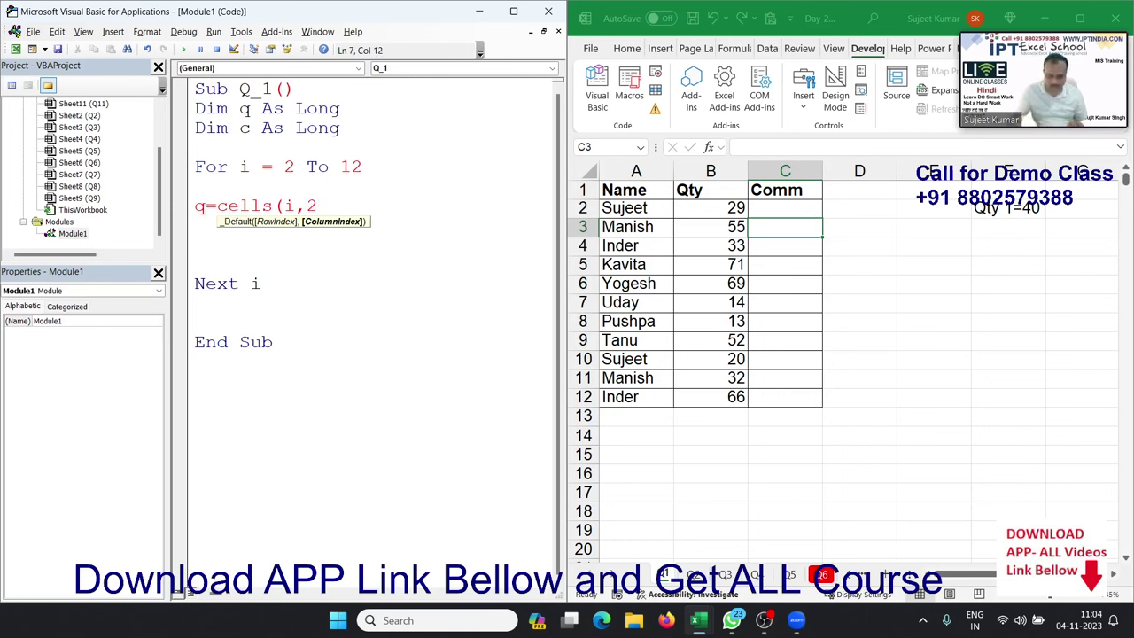
type(").val")
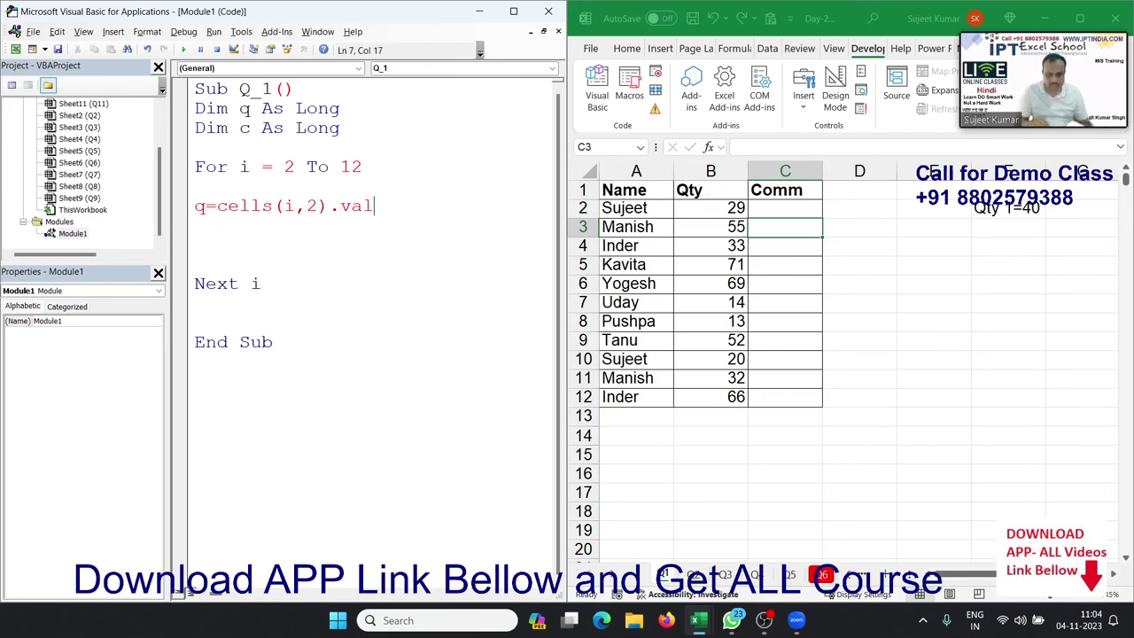
type("ue")
key("Return")
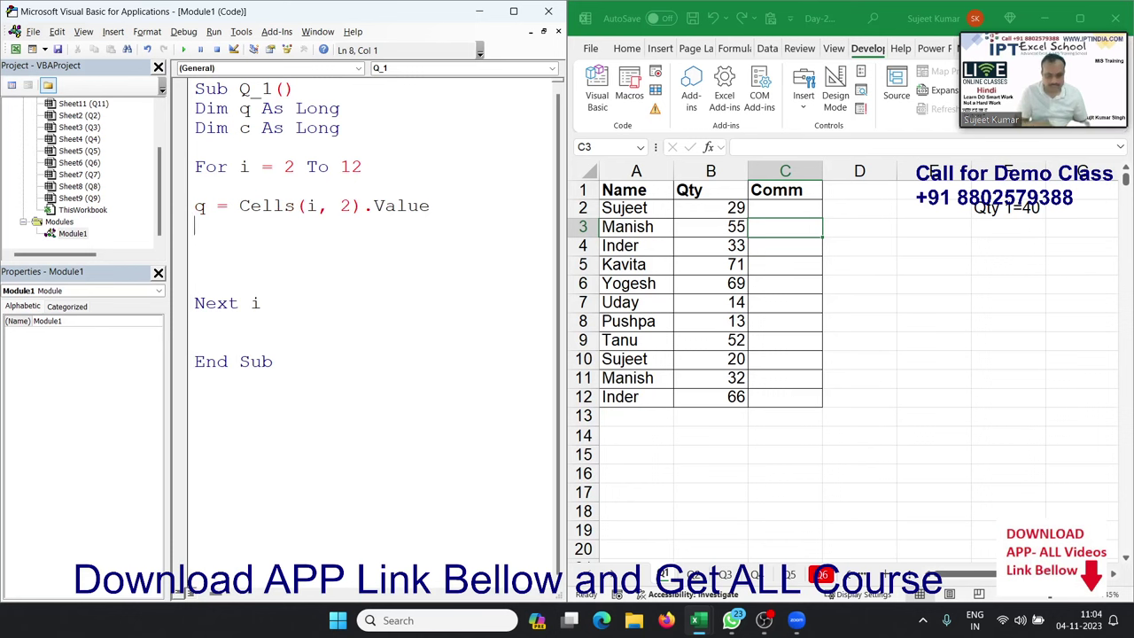
Step: Add If q >= 60 Then r = q * 40, correcting the threshold from 40 to 60
key("Return")
type("if q")
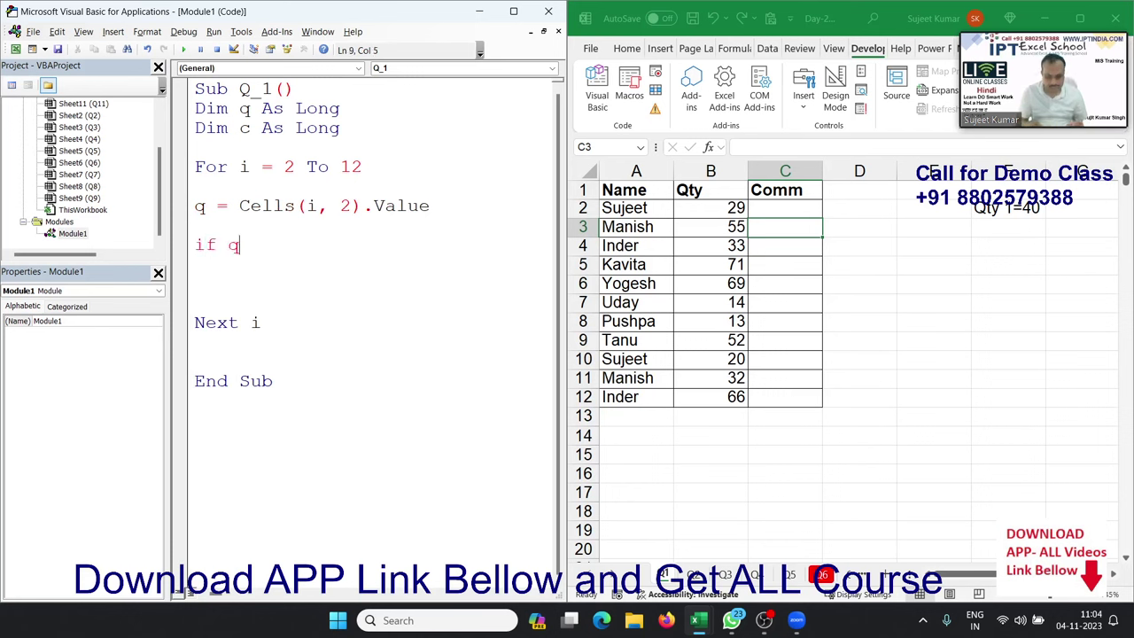
type(">=")
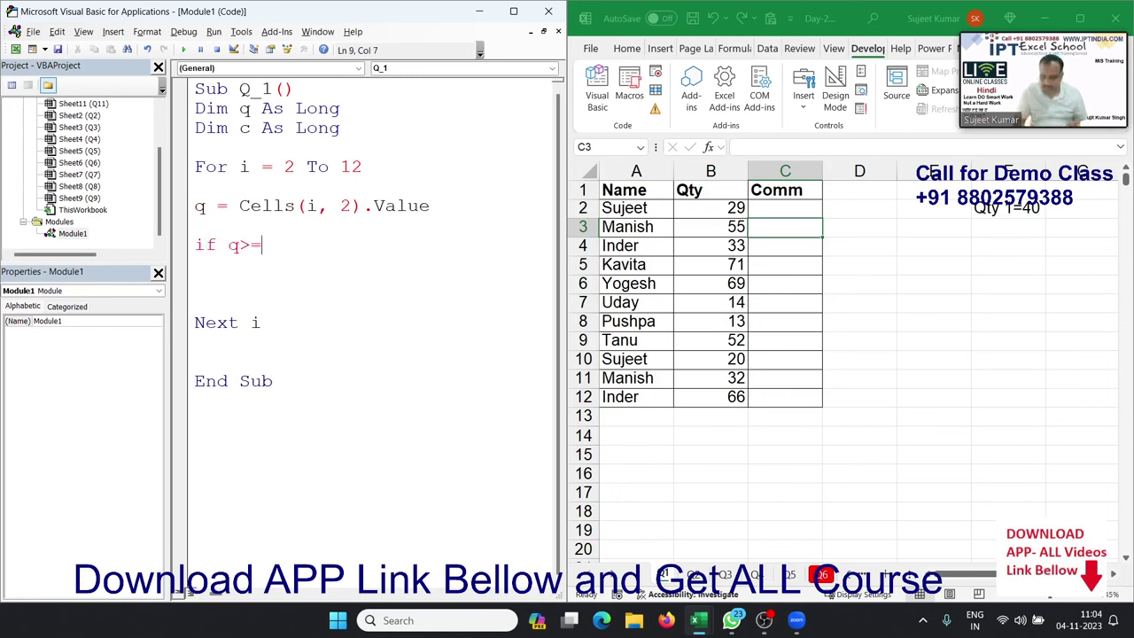
type("40 then")
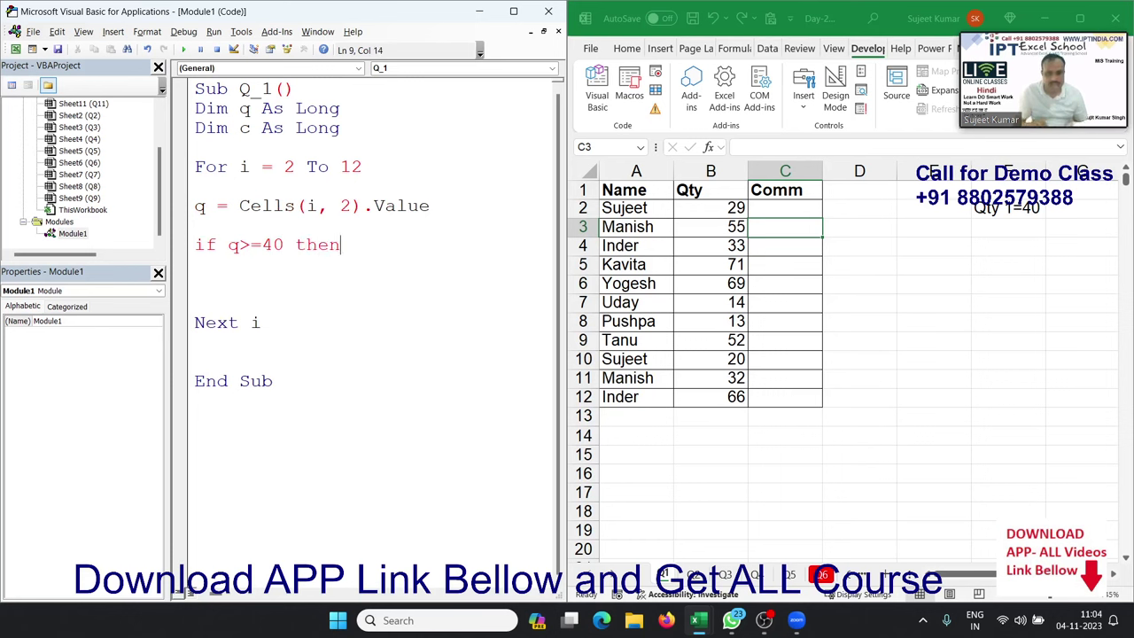
type(" r=")
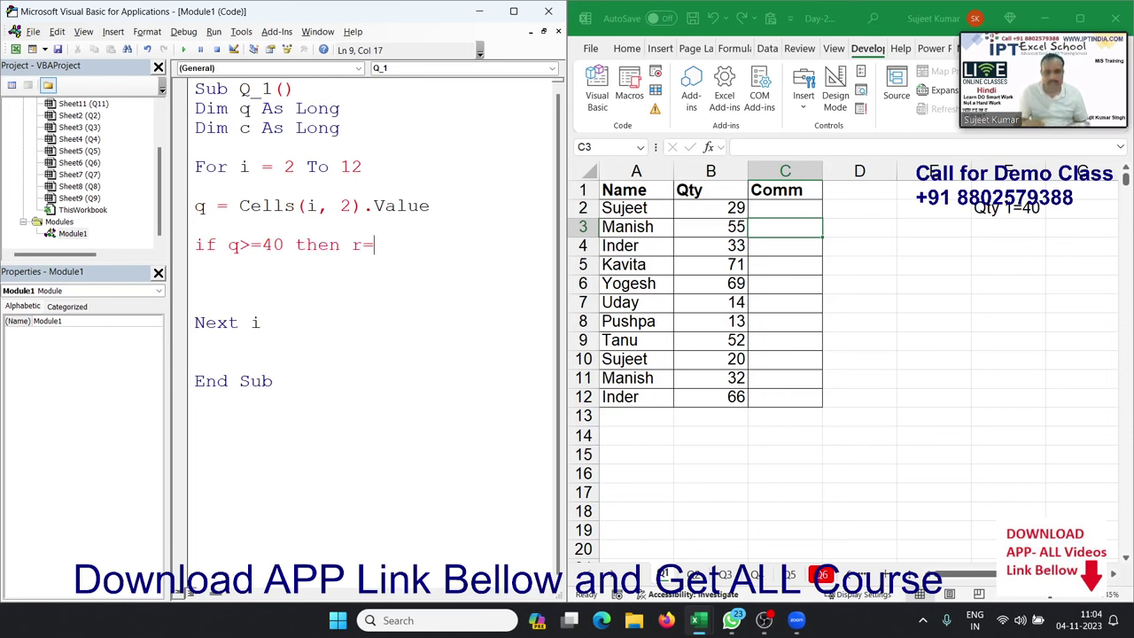
type("q*")
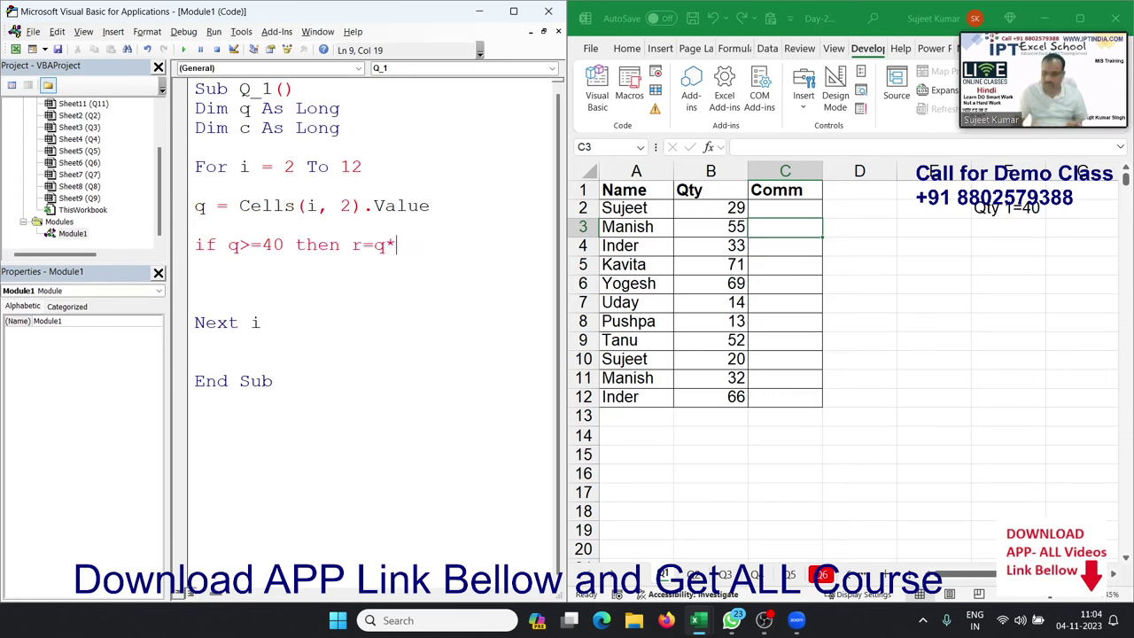
type("40")
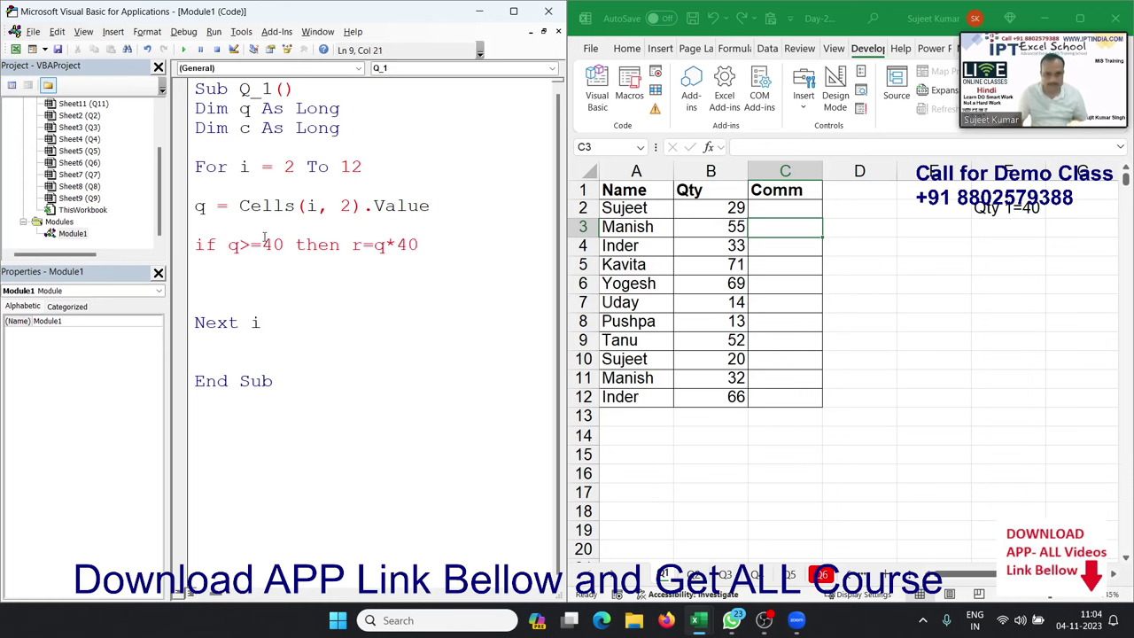
double_click(264, 237)
type("60")
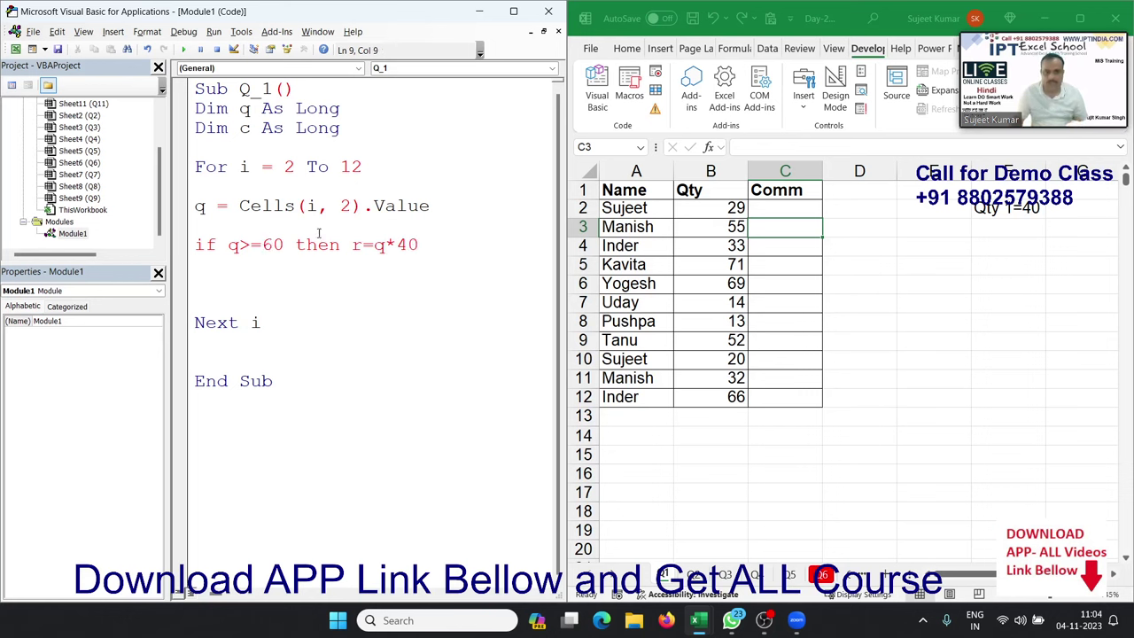
key("Return")
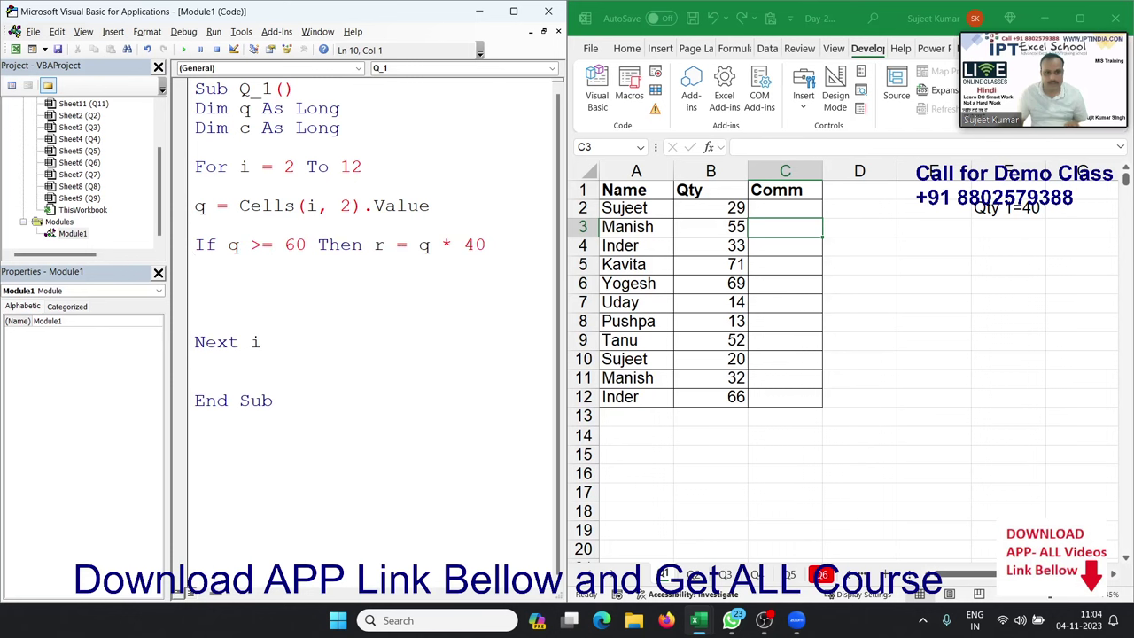
Step: Write r into the Comm column with Cells(i, 3).Value = r before Next i
key("Down")
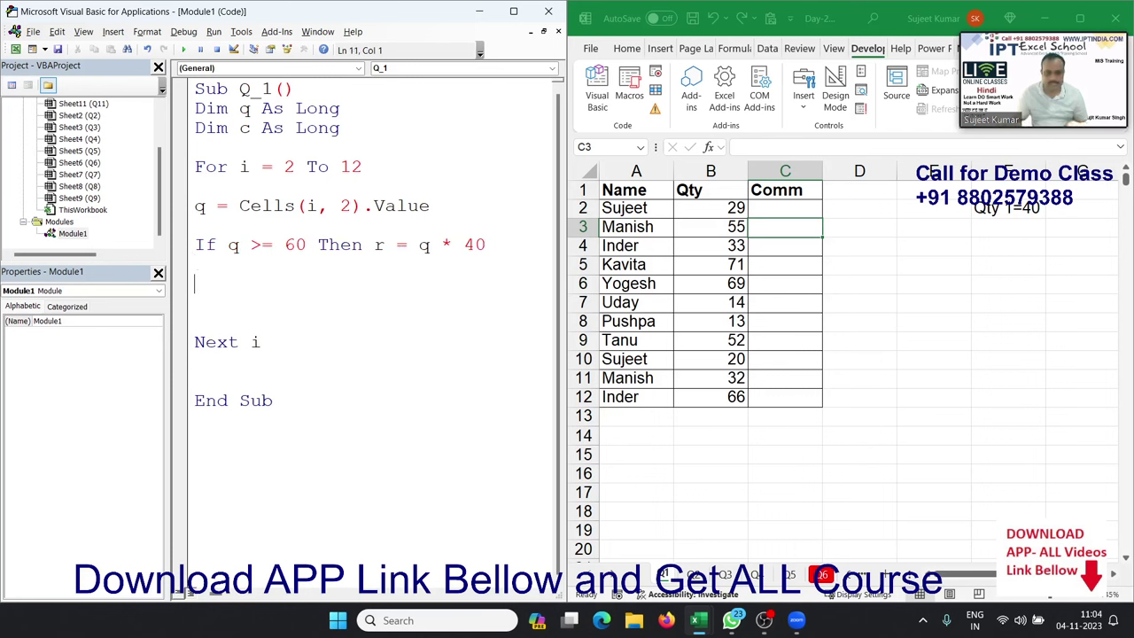
key("Down")
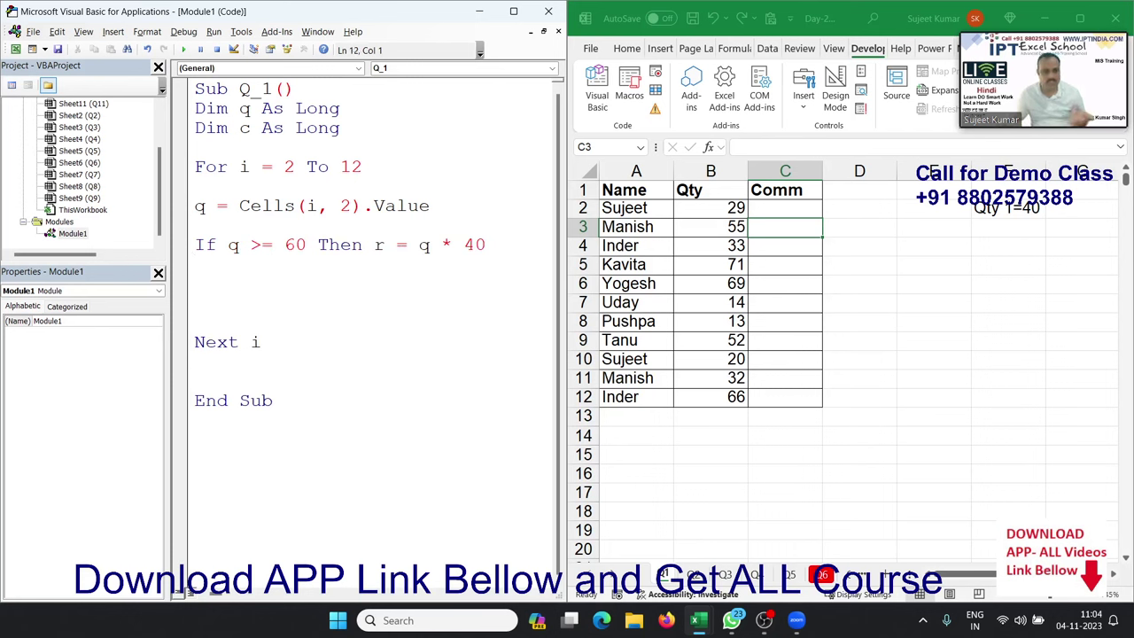
type("ce")
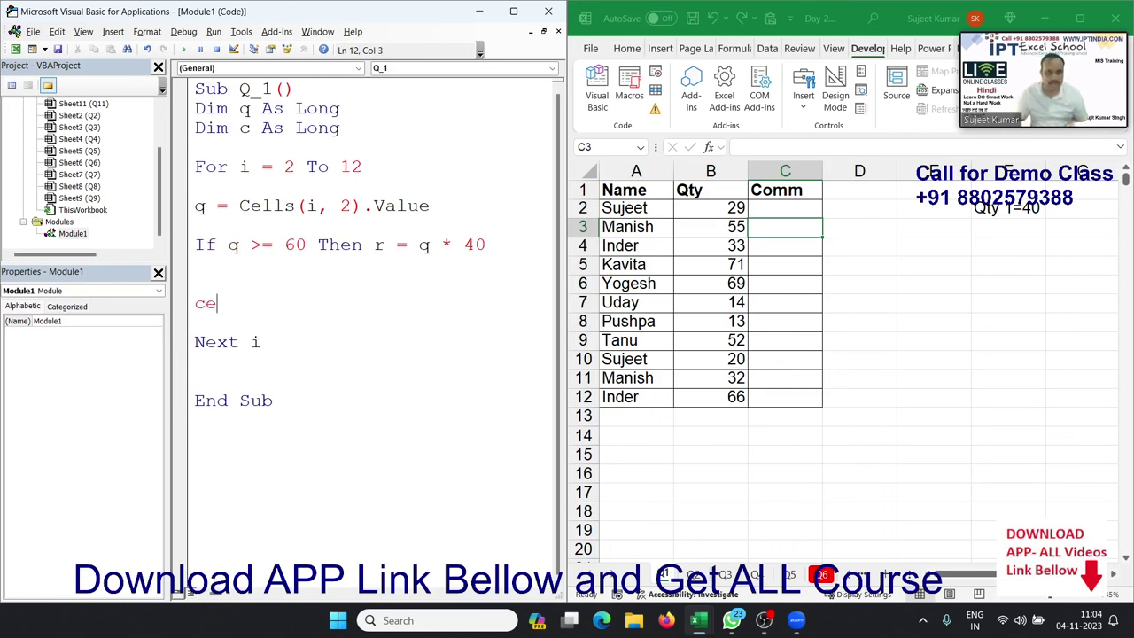
key("BackSpace")
type("e")
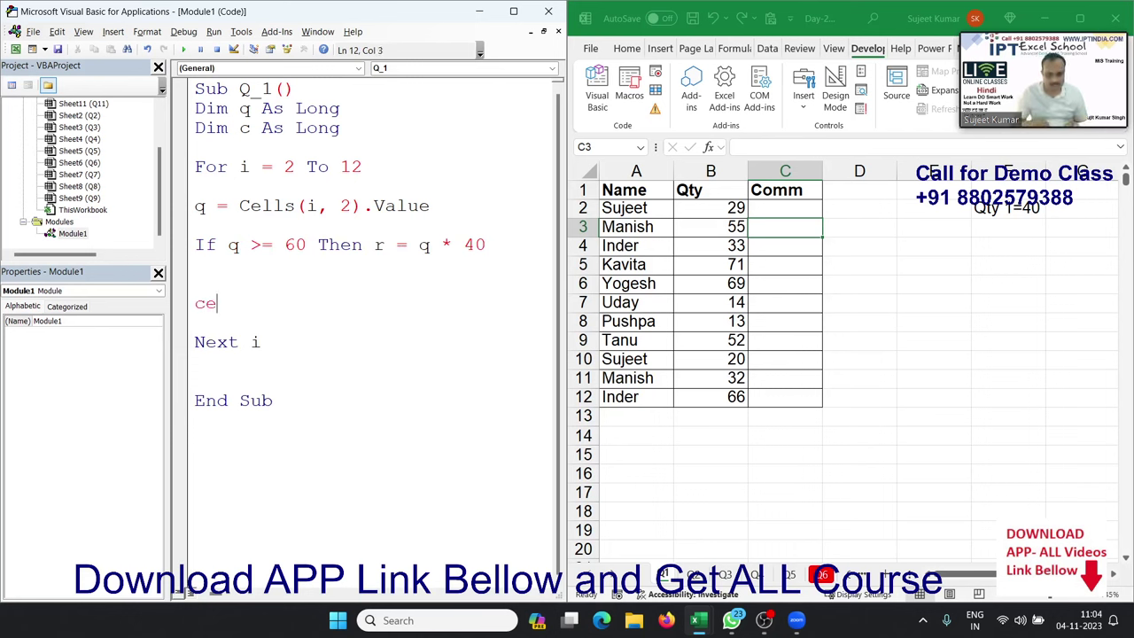
type("lls(")
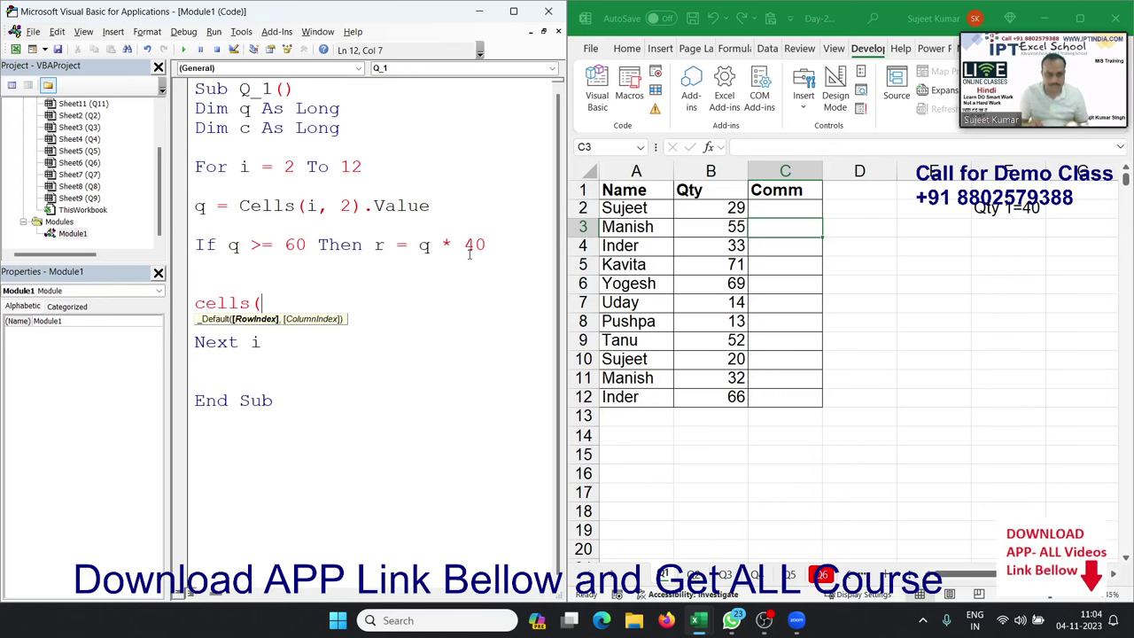
type("i,")
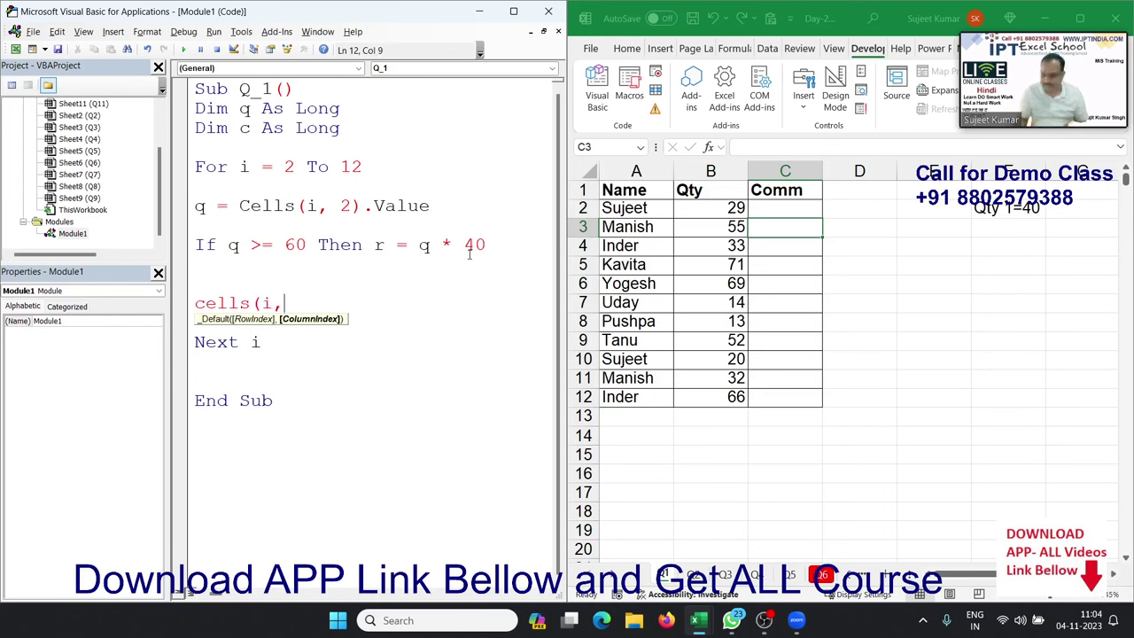
type("3).value ")
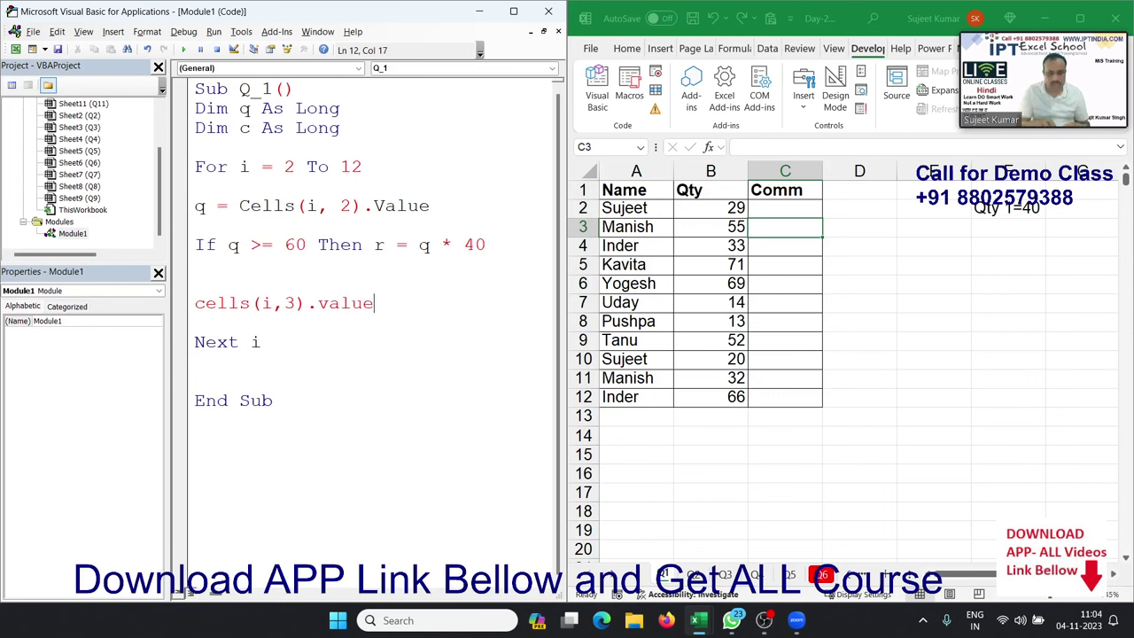
type("= ")
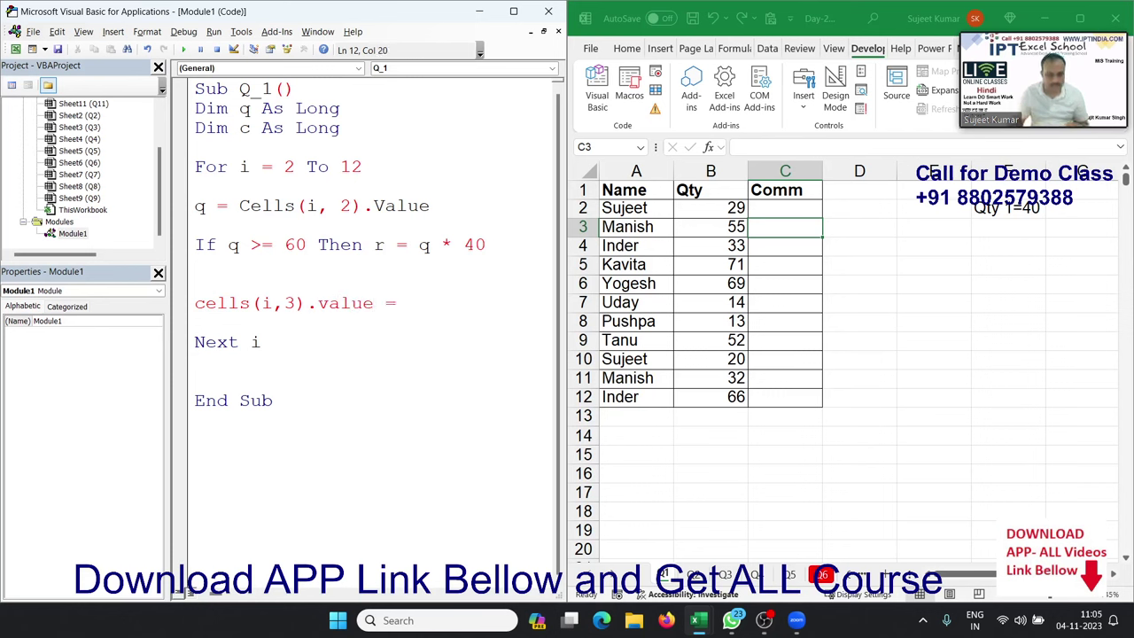
type("r")
left_click(429, 246)
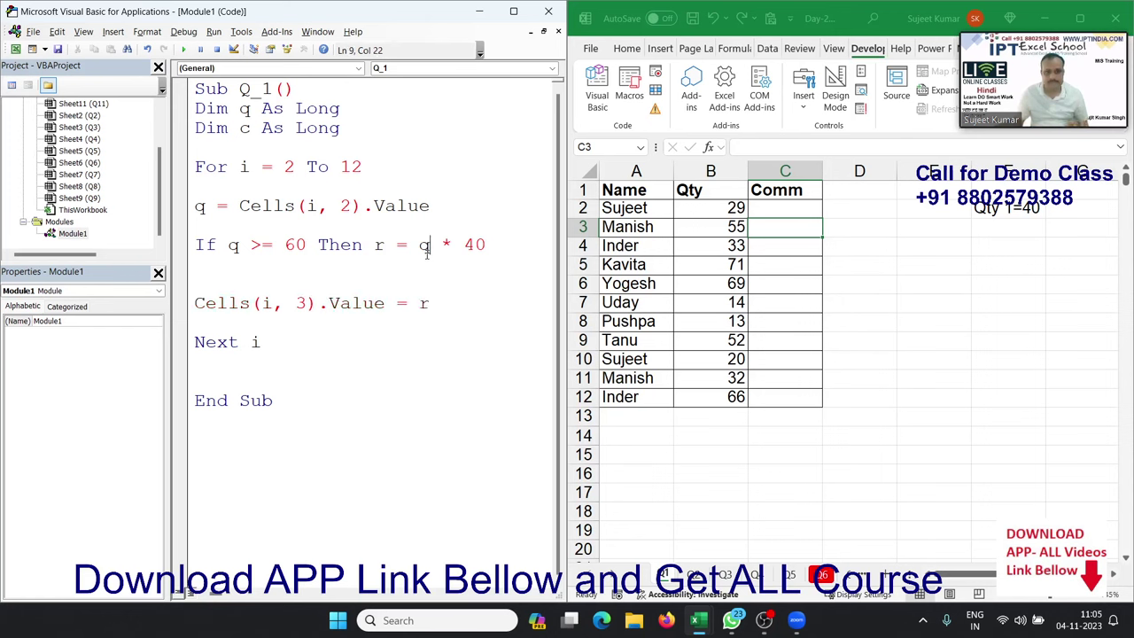
key("F5")
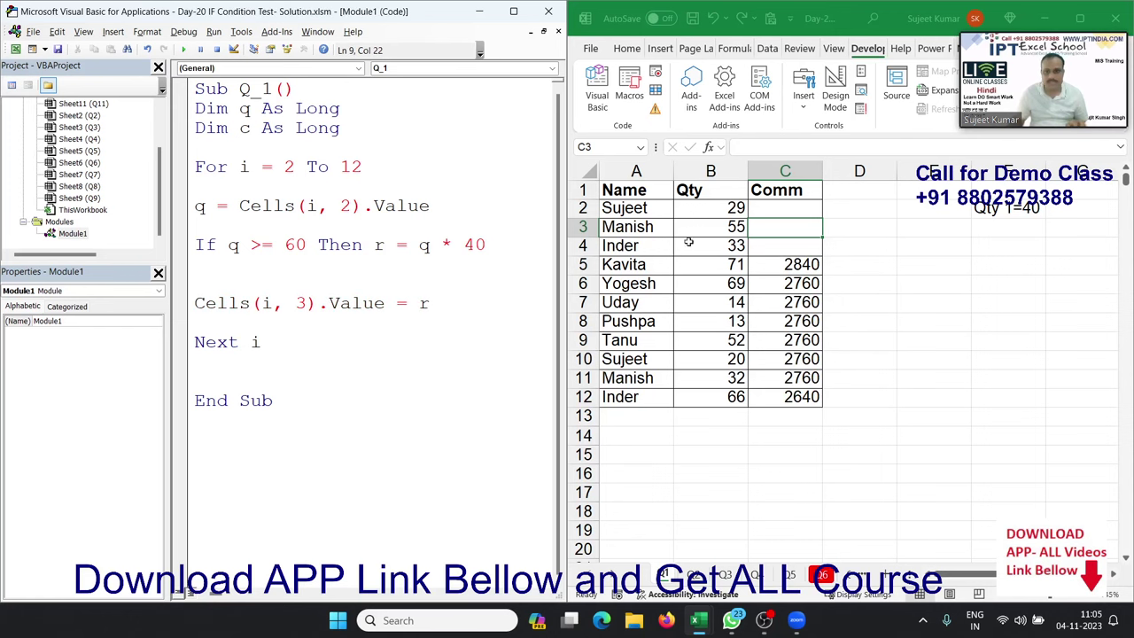
left_click_drag(806, 266, 802, 399)
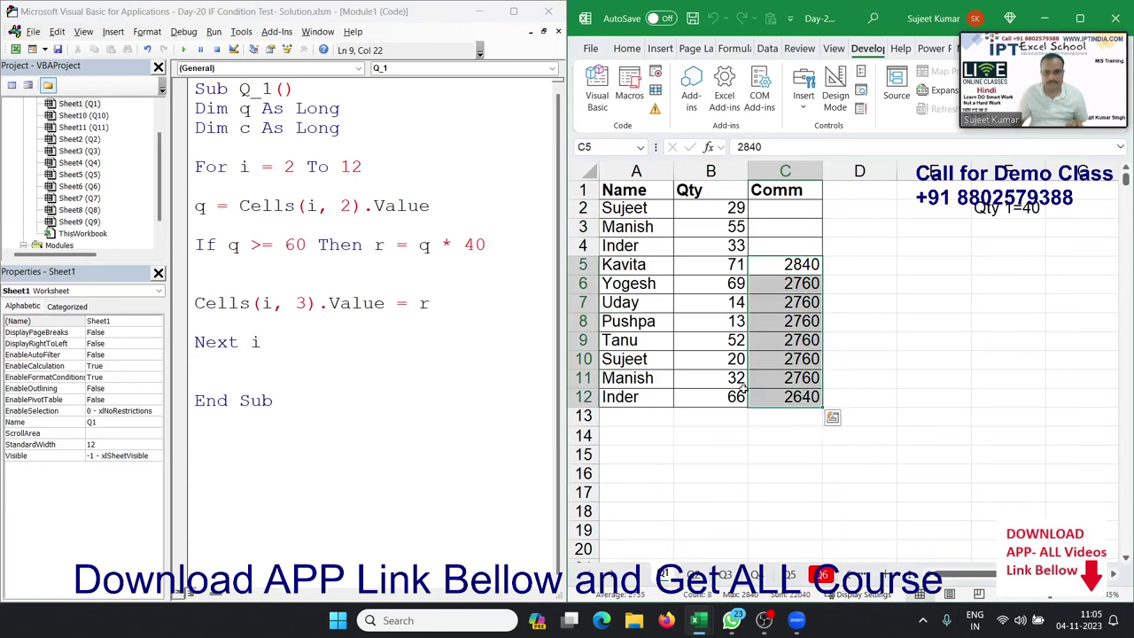
left_click(772, 384)
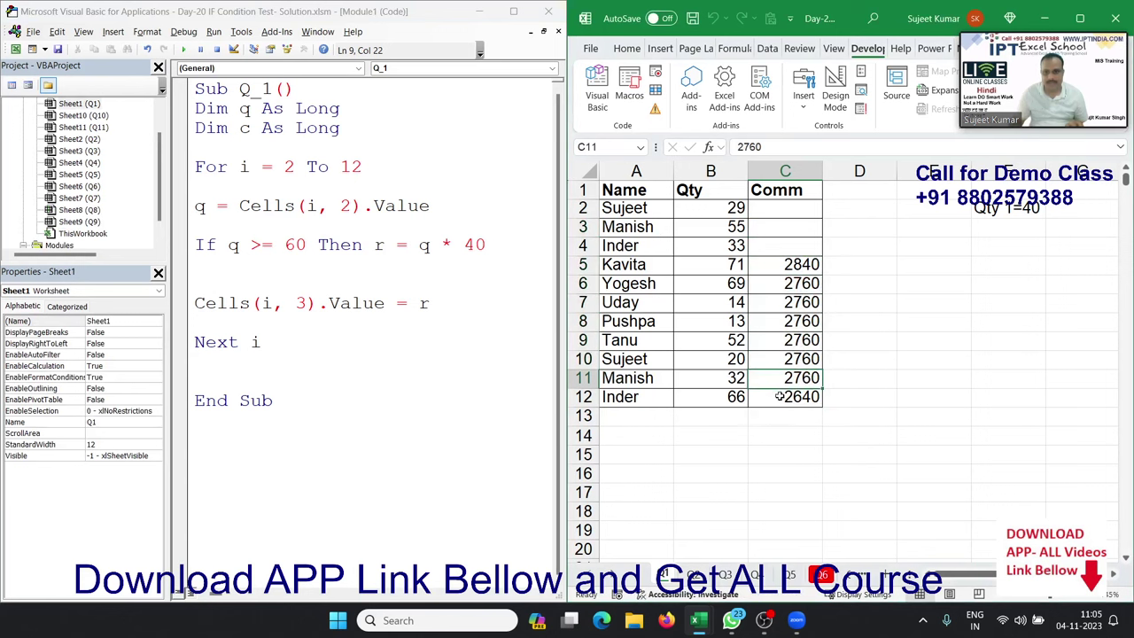
left_click_drag(779, 397, 772, 266)
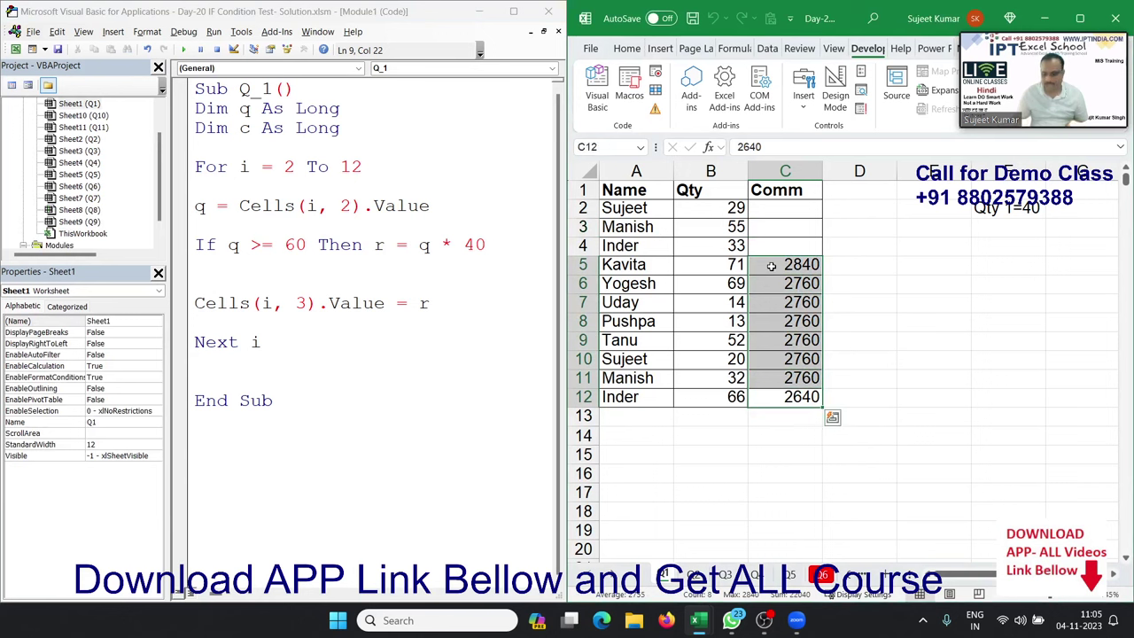
key("Delete")
left_click(382, 324)
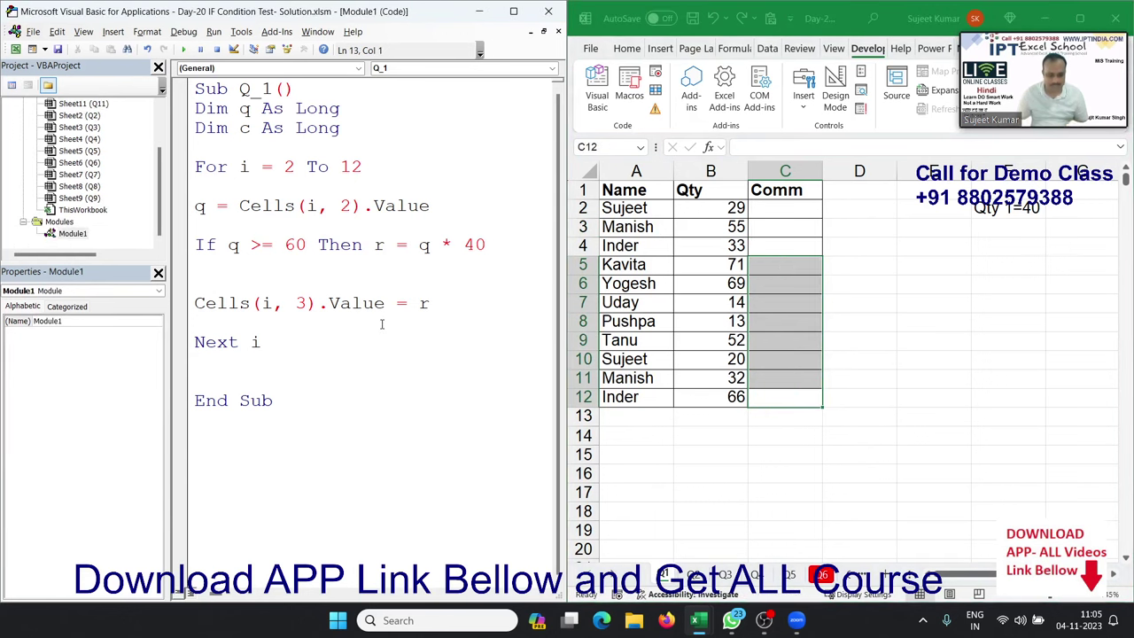
Step: Reset r = 0 at the end of each loop pass and rerun the Q_1 macro
type("r=0")
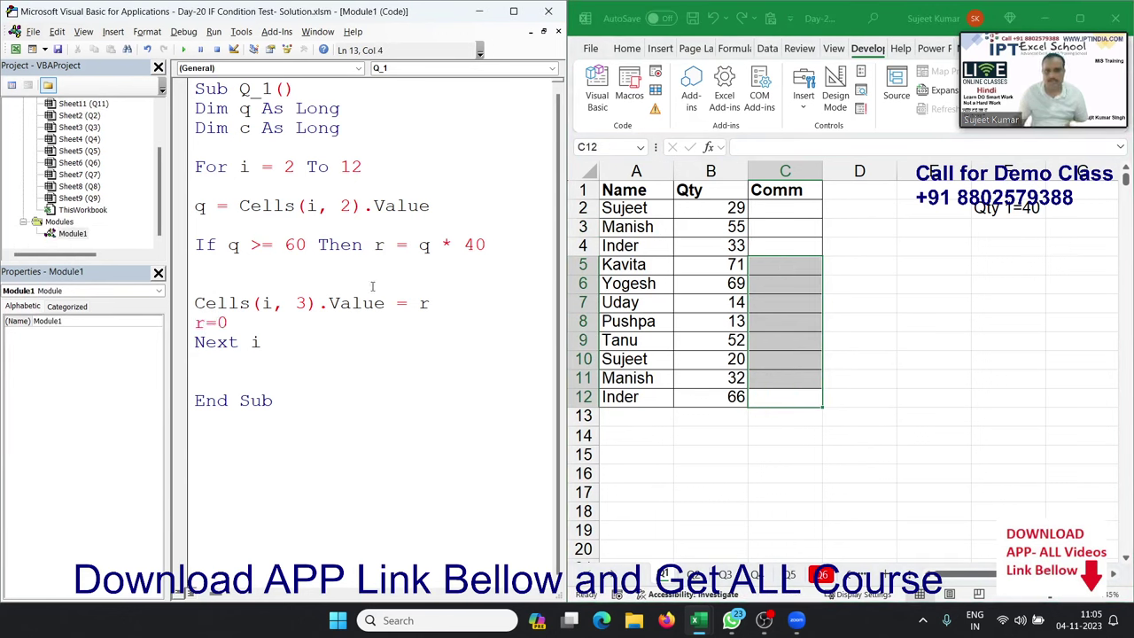
left_click(362, 245)
left_click(186, 50)
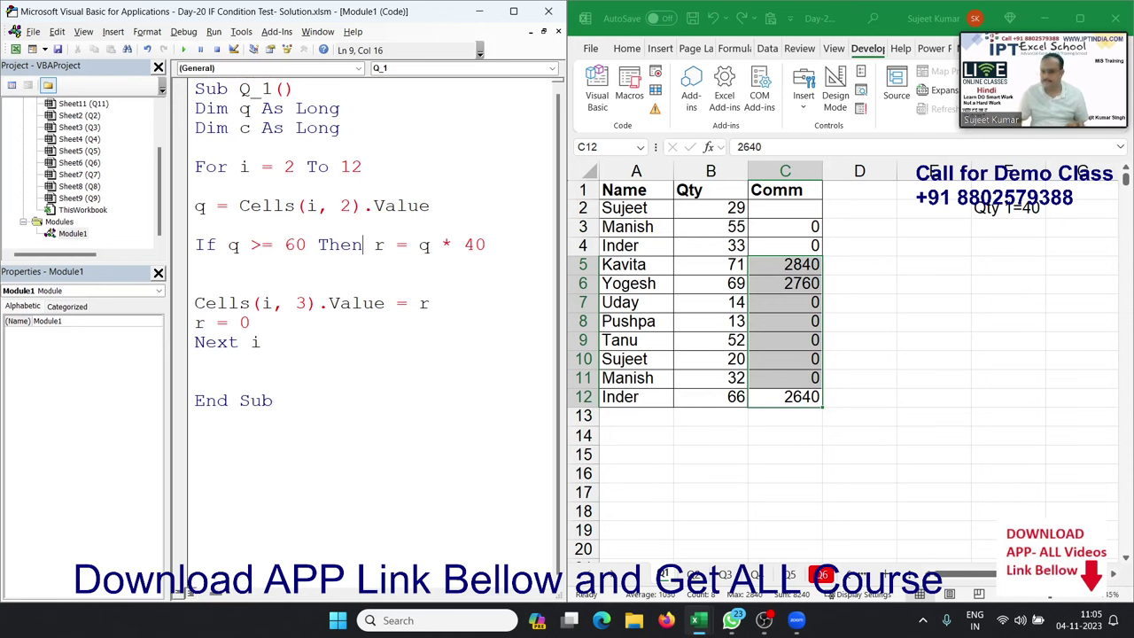
left_click(243, 367)
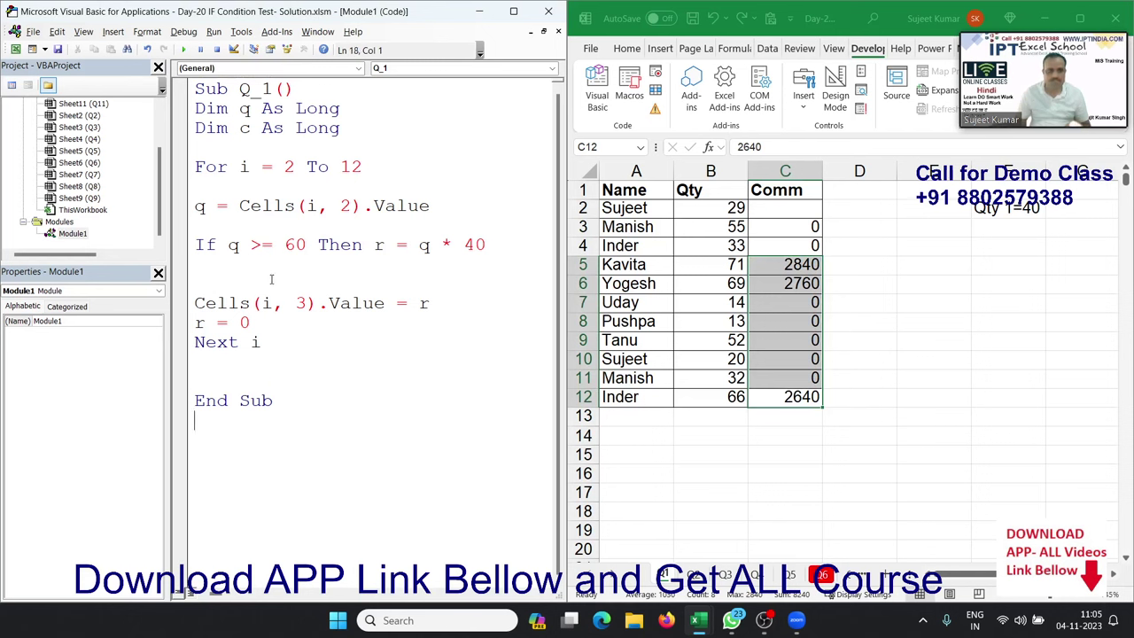
key("Return")
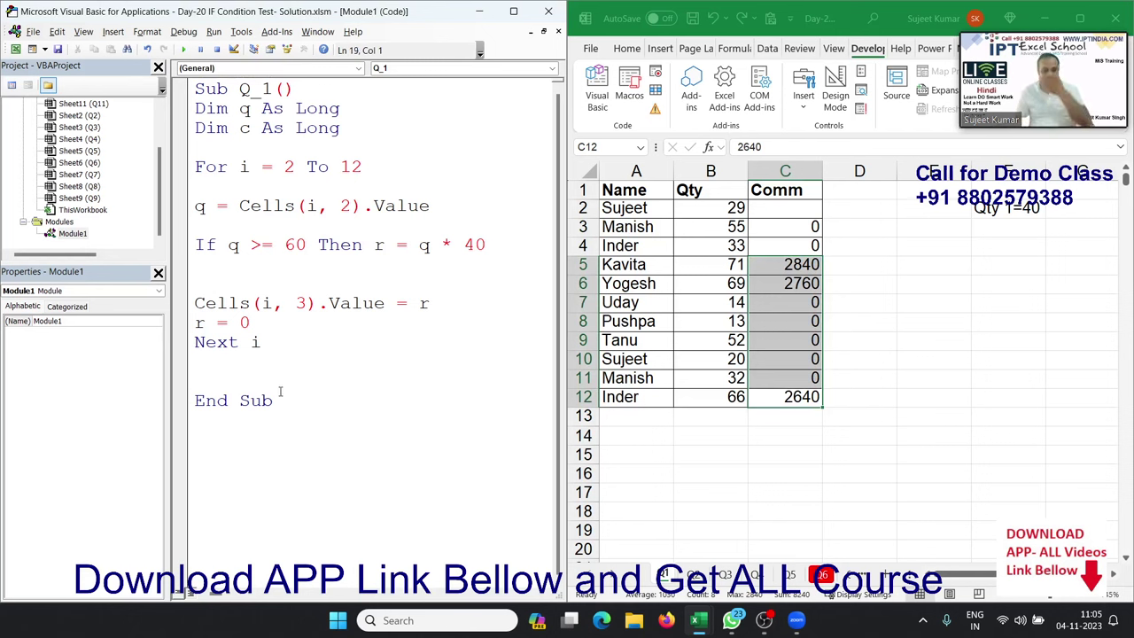